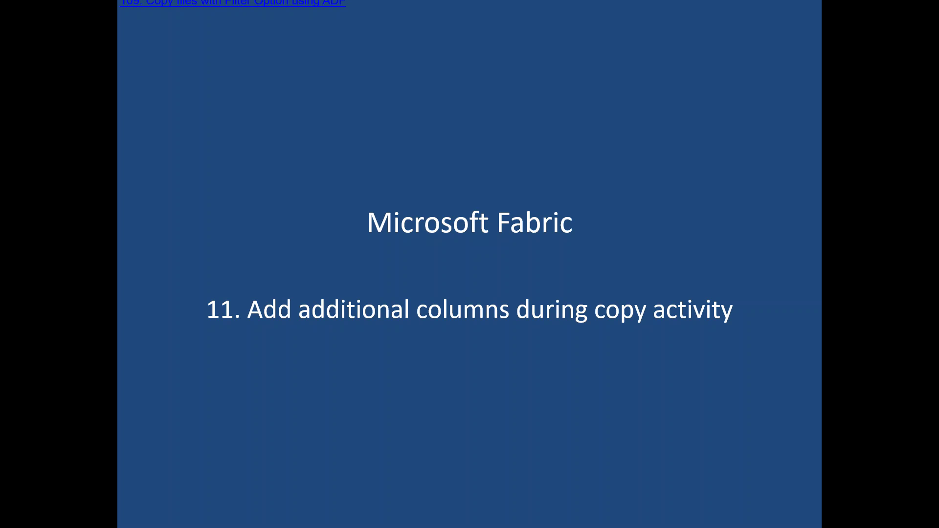
- Switch to Microsoft Fabric in the browser and open the myws workspace in the Data Factory experience
key(alt+Tab)
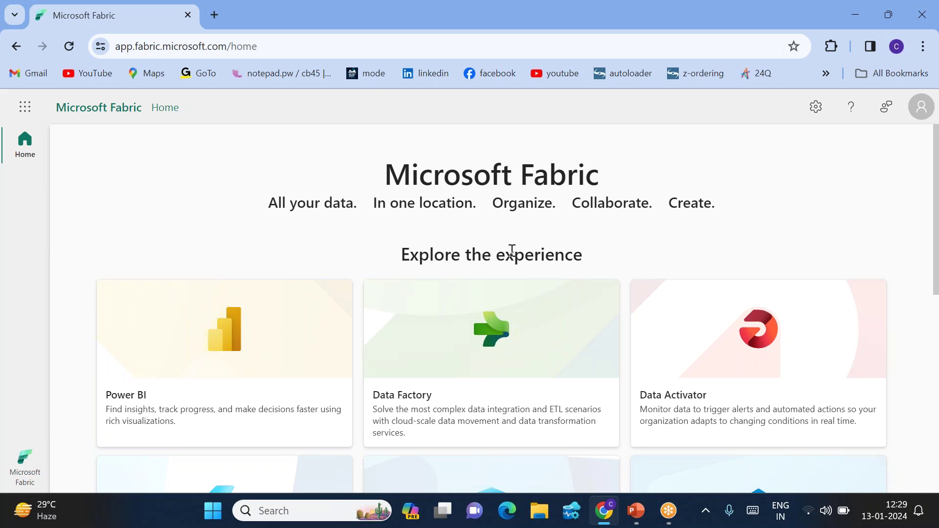
click(456, 406)
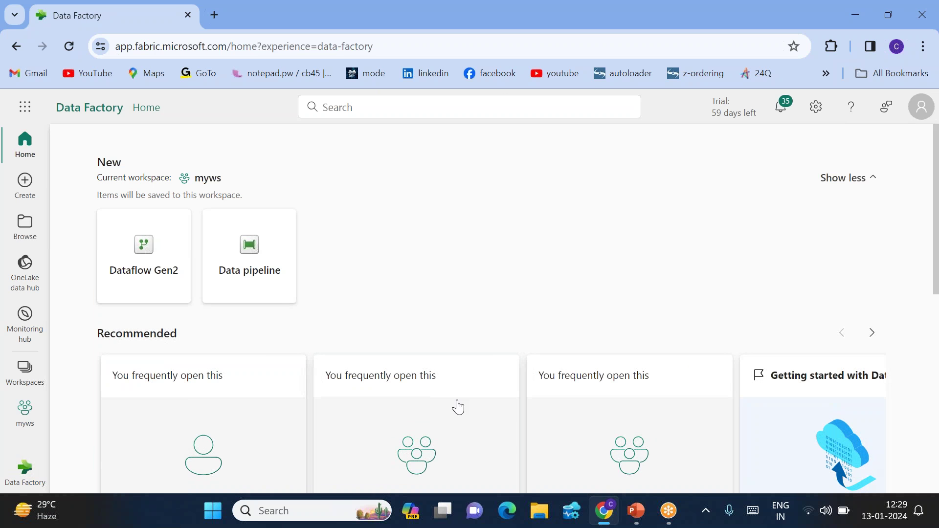
click(26, 426)
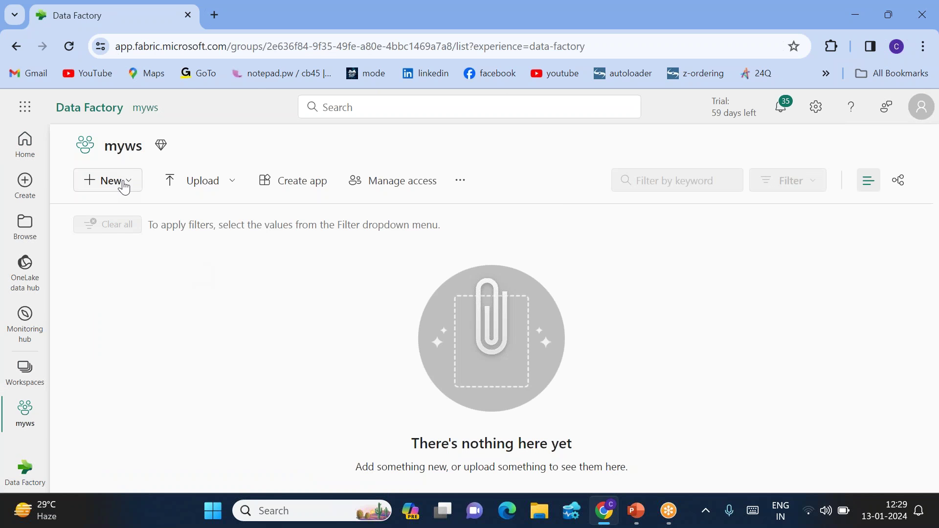
- Create a new lakehouse named cloudpandithsourcelh001 in the myws workspace
click(126, 187)
click(137, 276)
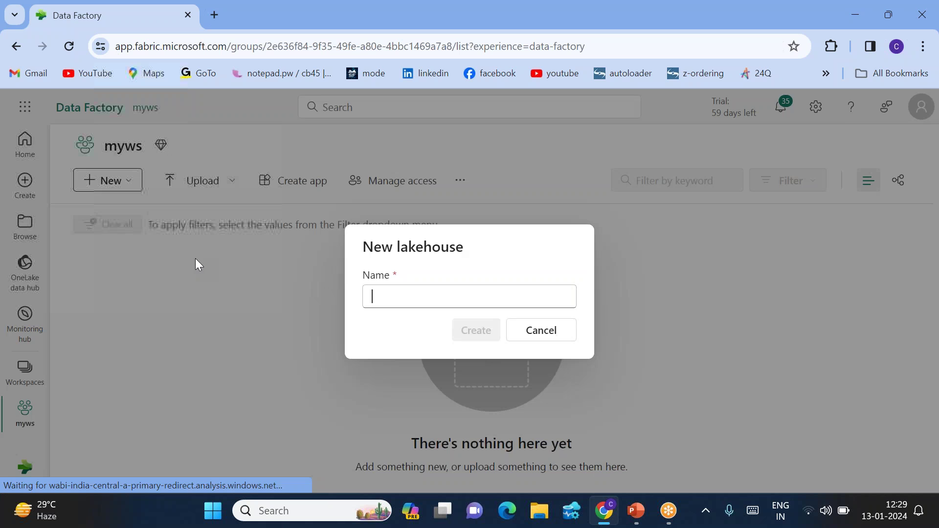
text(cloudpandithsourc)
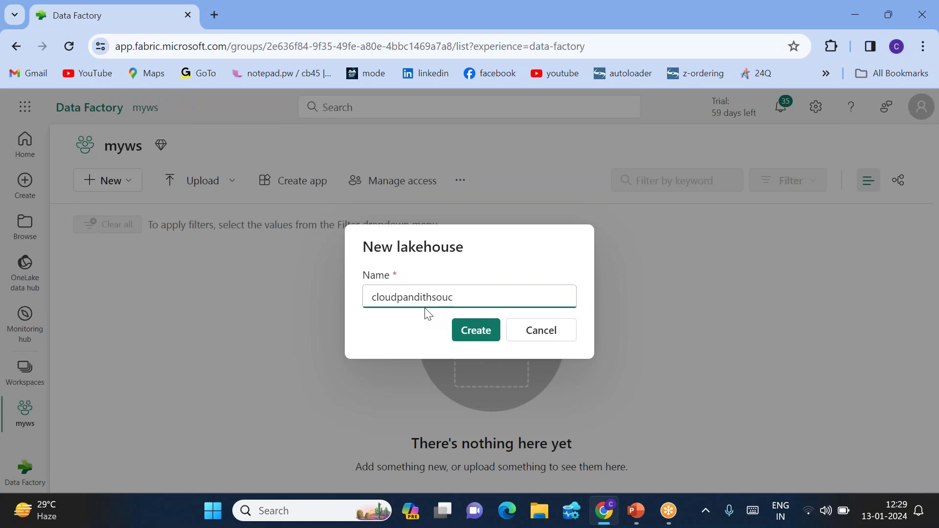
text(elh001)
click(479, 331)
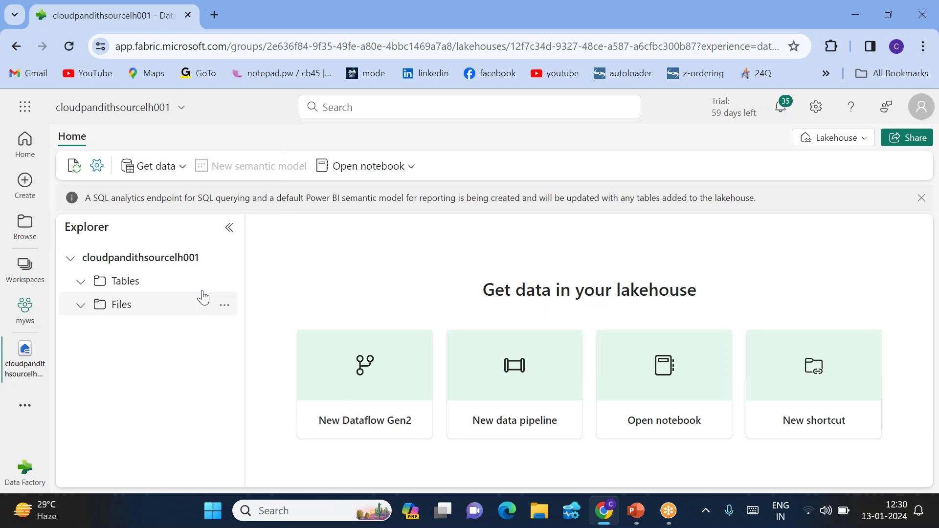
- Create a subfolder named input under Files in the source lakehouse
click(222, 309)
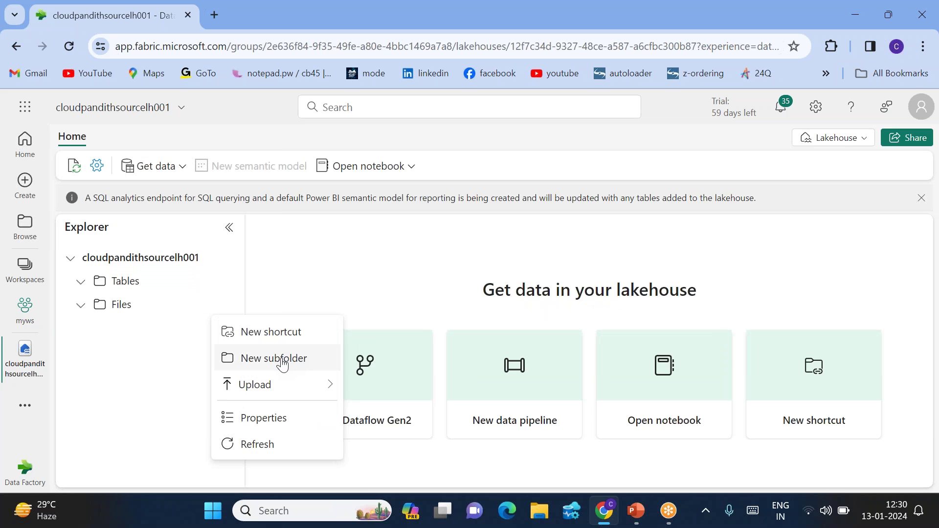
click(282, 364)
text(in)
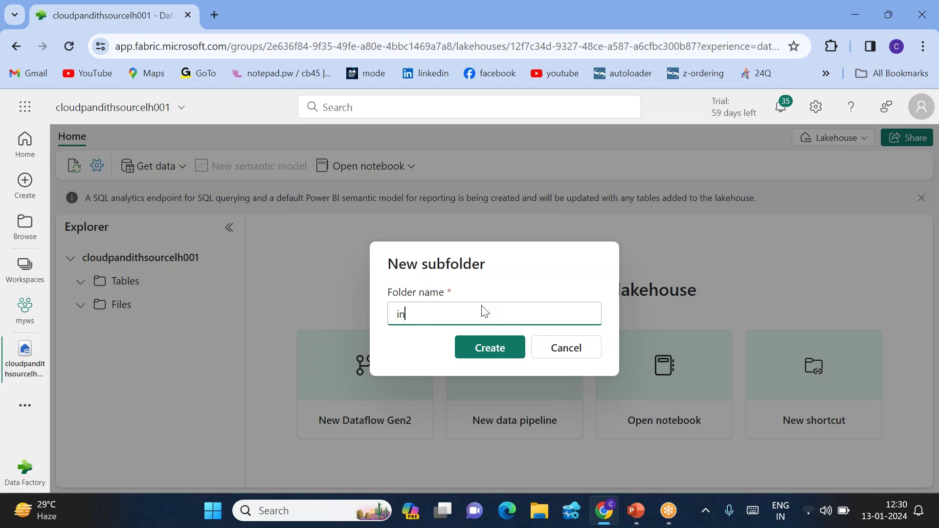
text(put)
click(489, 347)
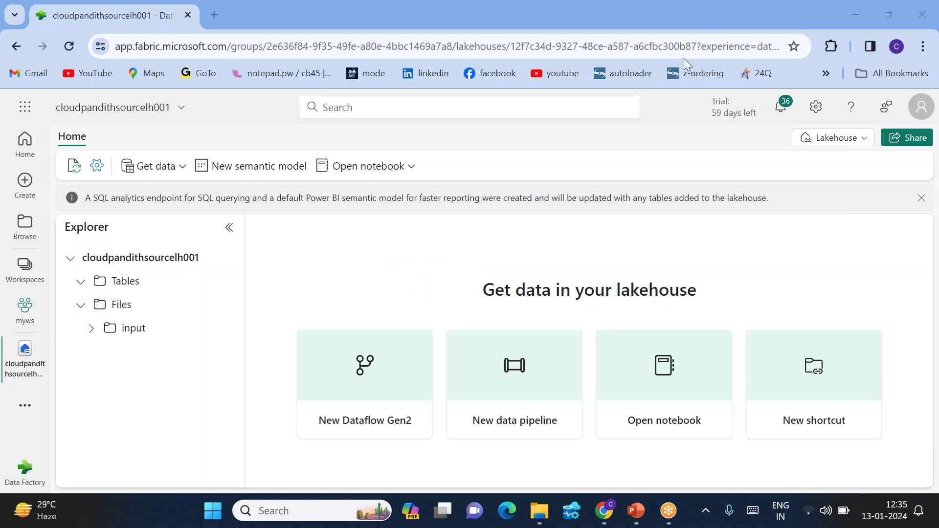
- Start a file upload into the input folder and browse to the local folder cloudpandith-datasets > set-comma > 11
click(227, 328)
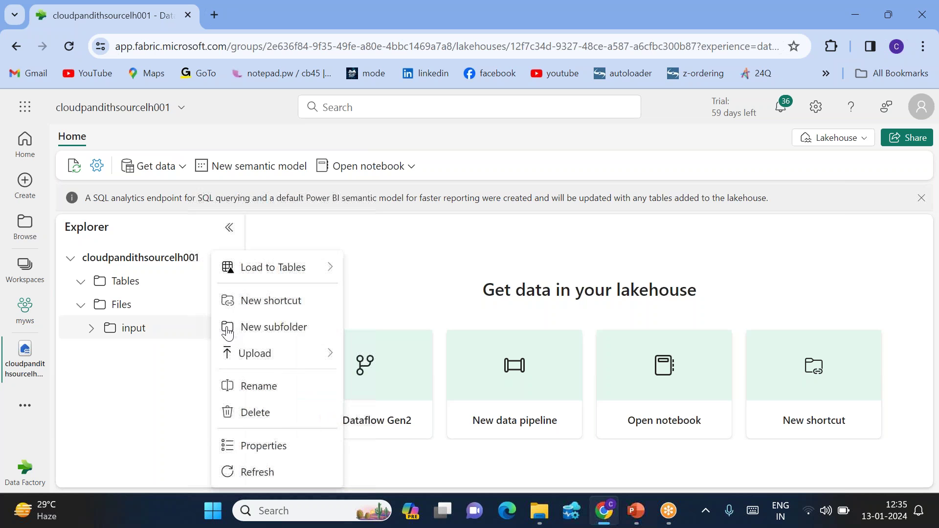
mouse_move(337, 364)
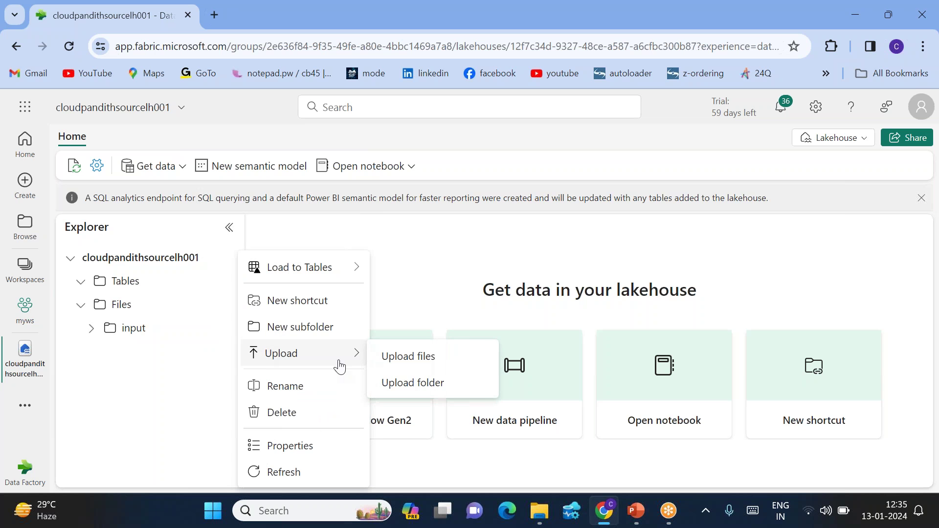
click(394, 359)
click(908, 207)
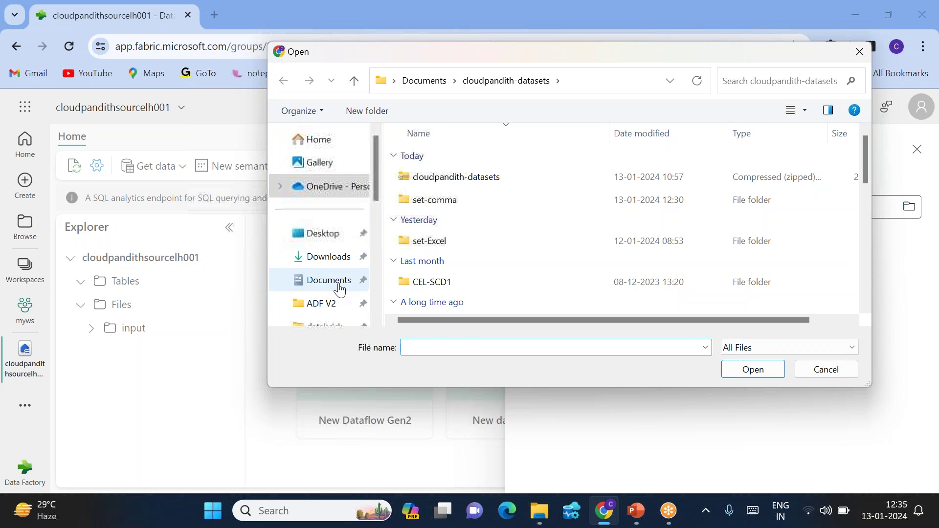
scroll(337, 293, down, 3)
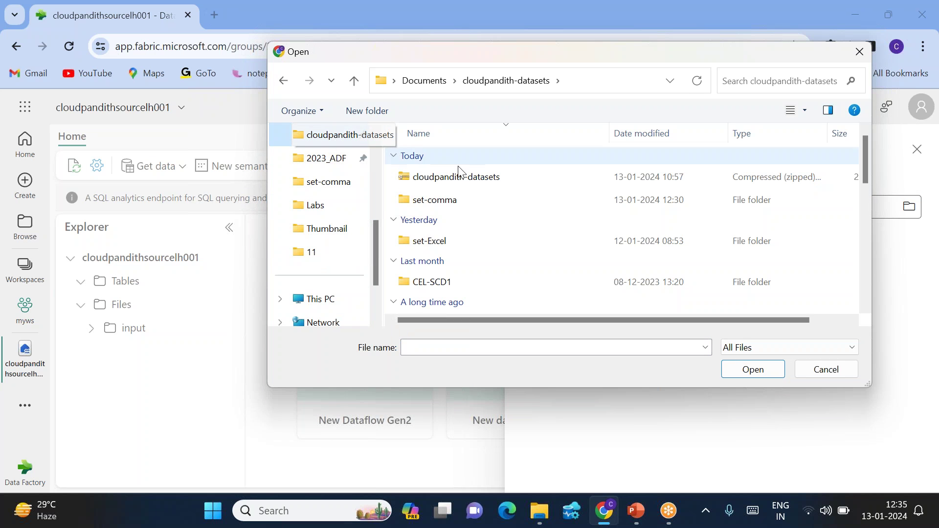
click(437, 204)
double_click(433, 201)
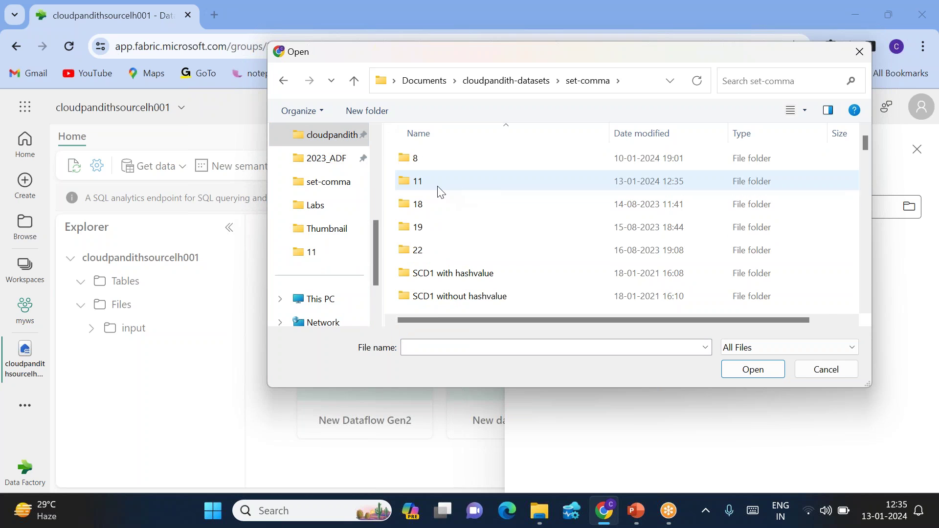
double_click(437, 185)
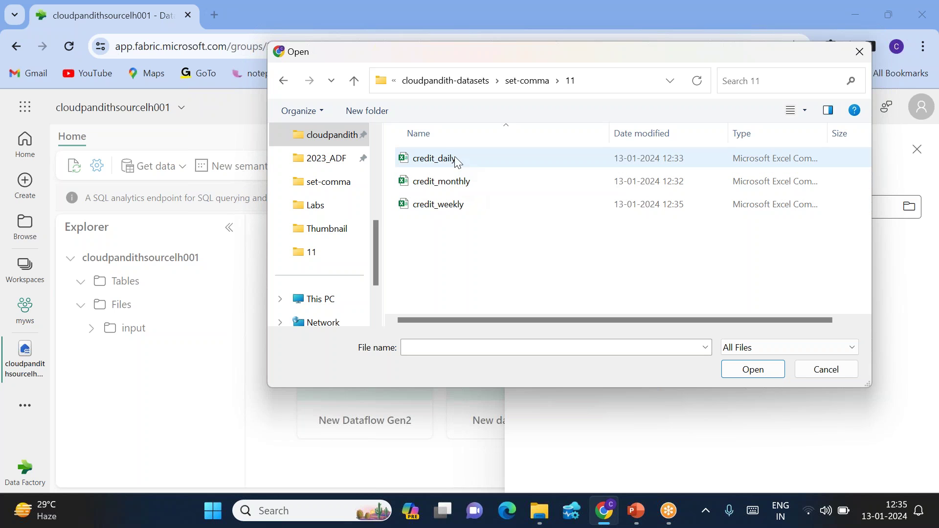
- Upload credit_daily.csv, credit_monthly.csv and credit_weekly.csv to the input folder, and open that folder to view its files
click(475, 209)
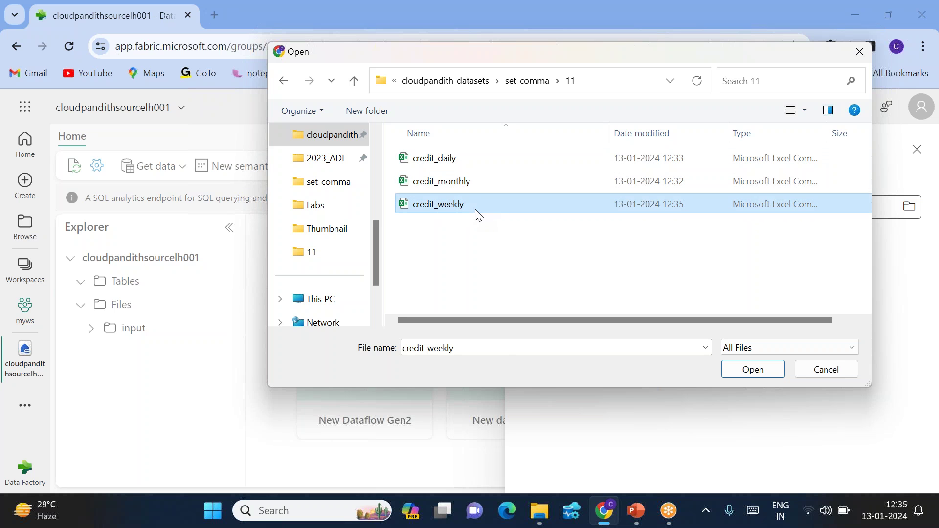
key(ctrl+a)
click(753, 369)
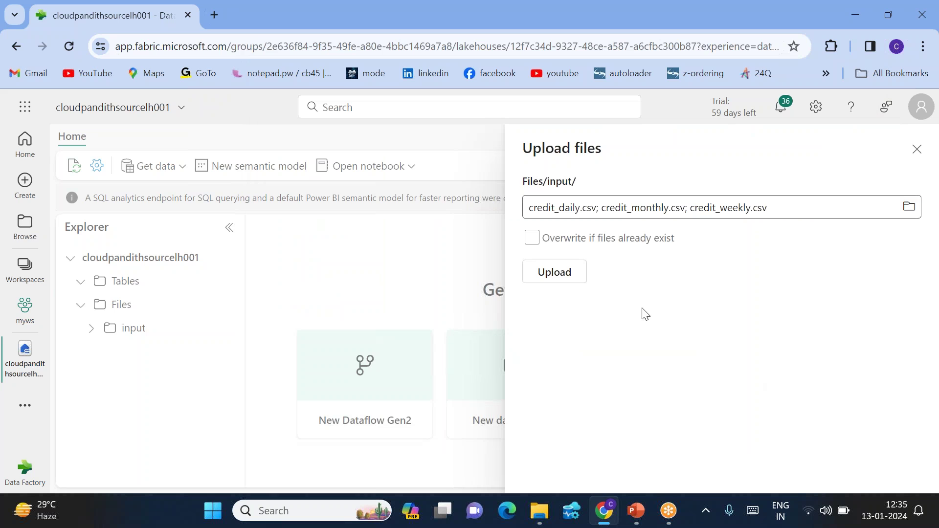
click(567, 277)
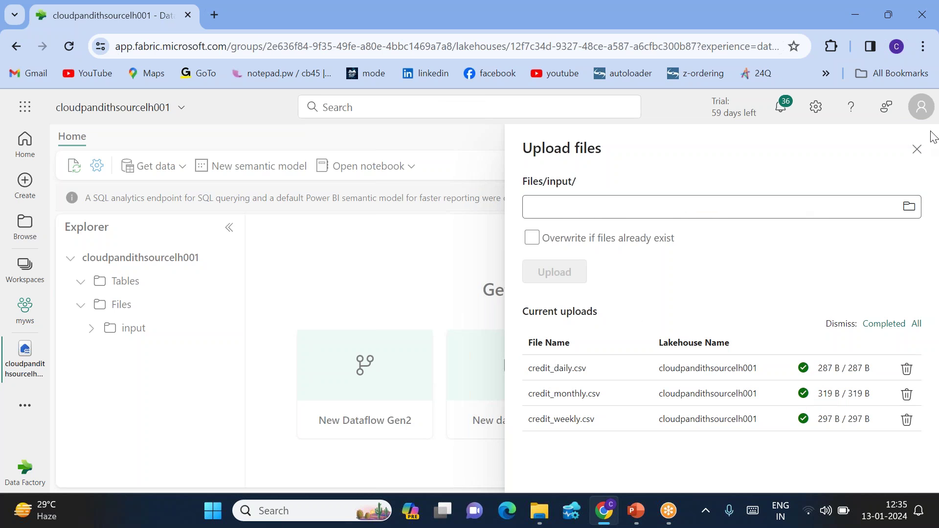
click(917, 149)
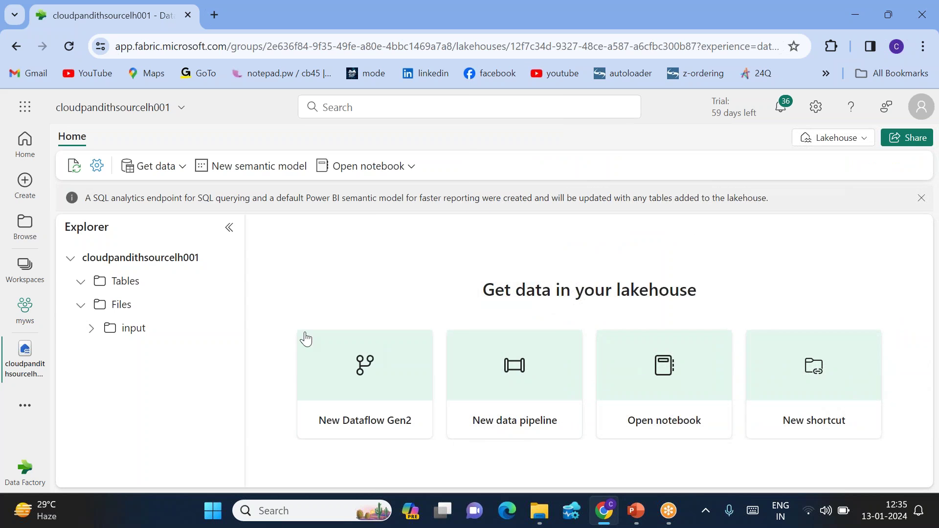
click(155, 330)
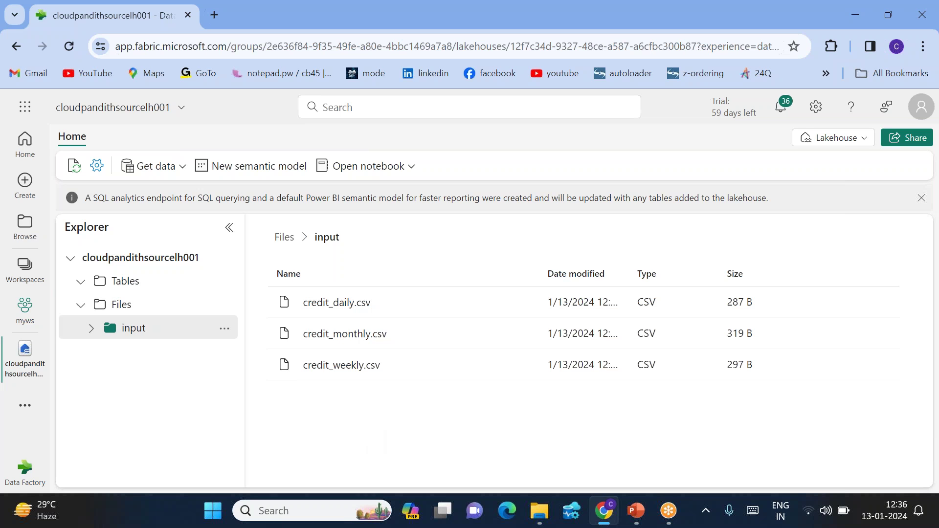
- Return to the myws workspace and create a second lakehouse named cloudpandithsinklh001
click(25, 309)
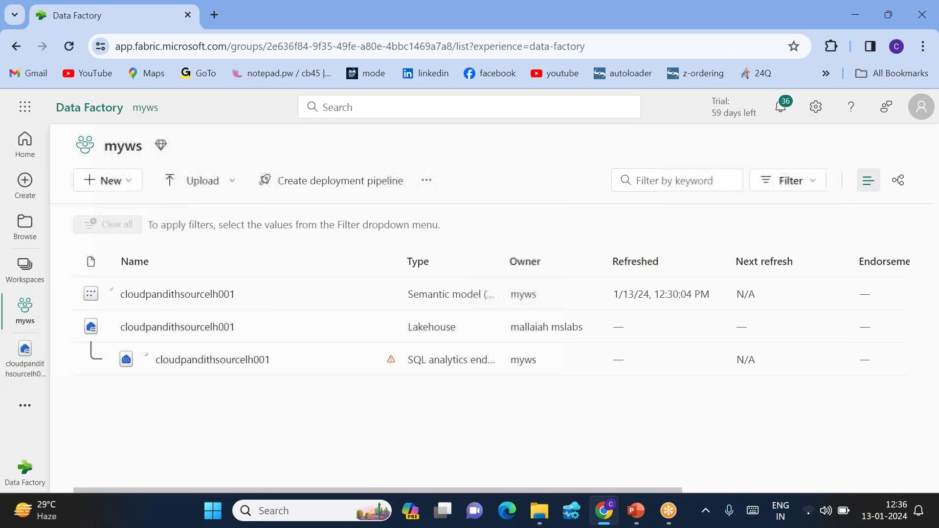
click(110, 180)
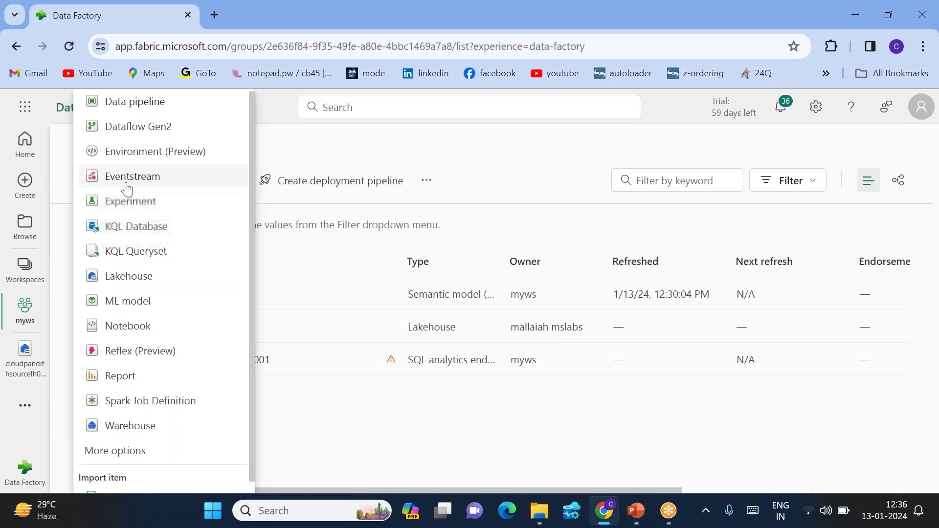
click(129, 276)
text(cloudpandithsinklh001)
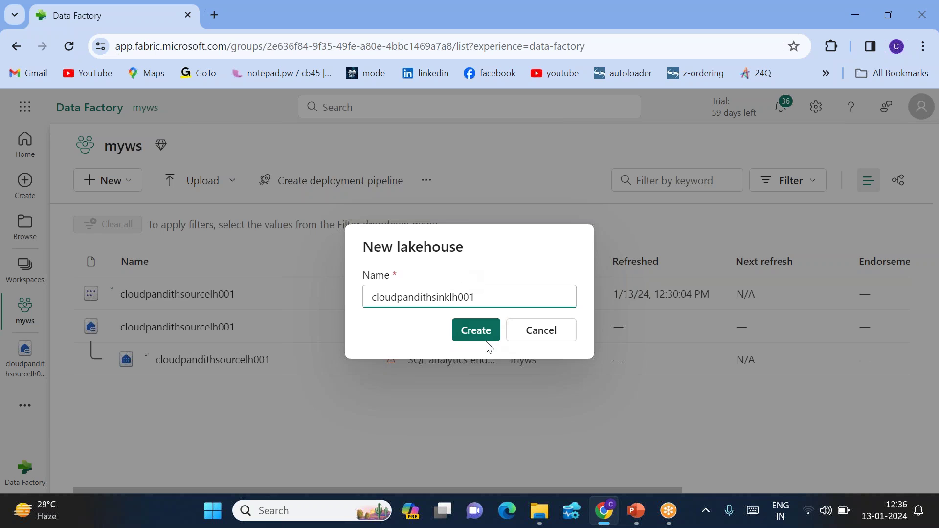
click(476, 331)
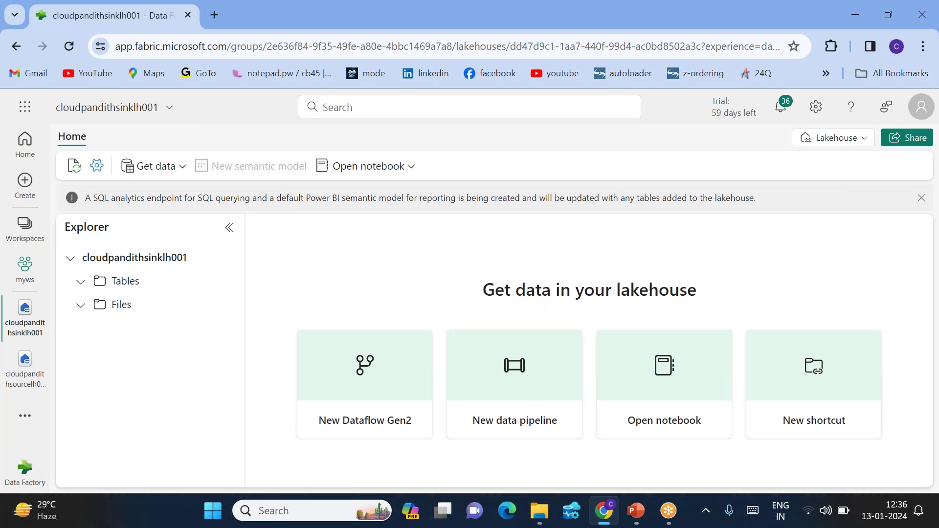
- Create a subfolder named output under Files in the sink lakehouse
click(224, 308)
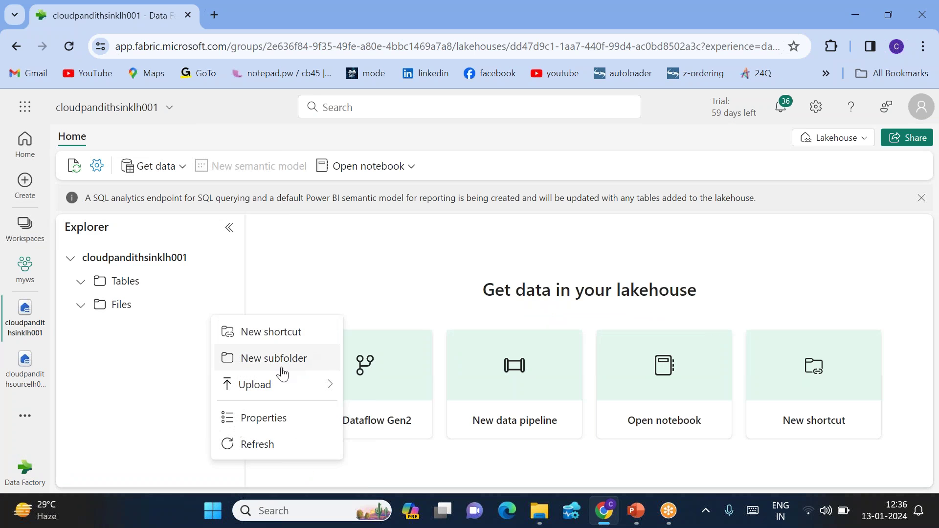
click(300, 359)
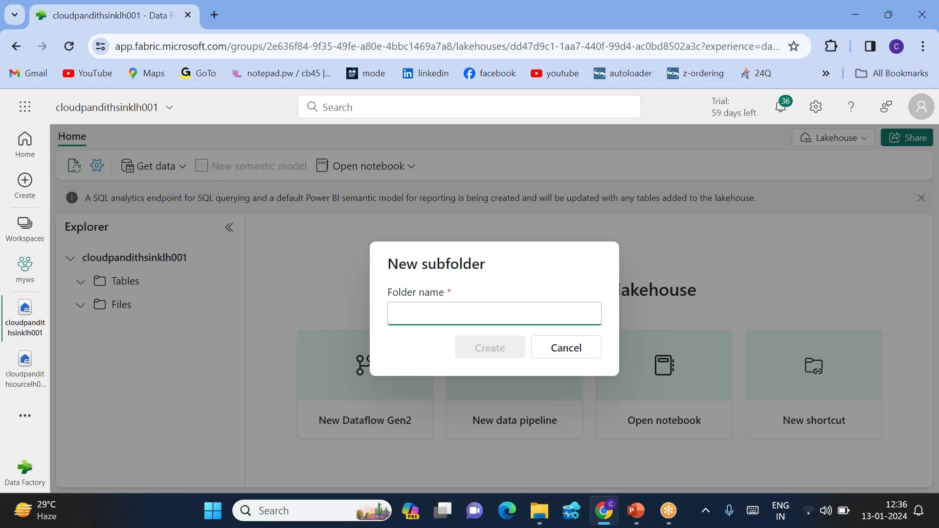
text(output)
click(493, 349)
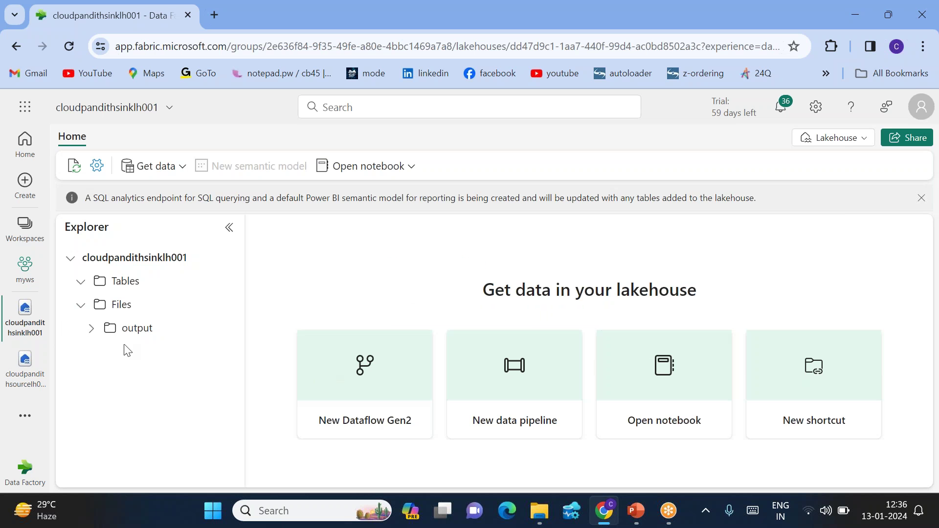
- Return to the myws workspace and create a data pipeline named Pl_DataIngestion_Generic
click(25, 268)
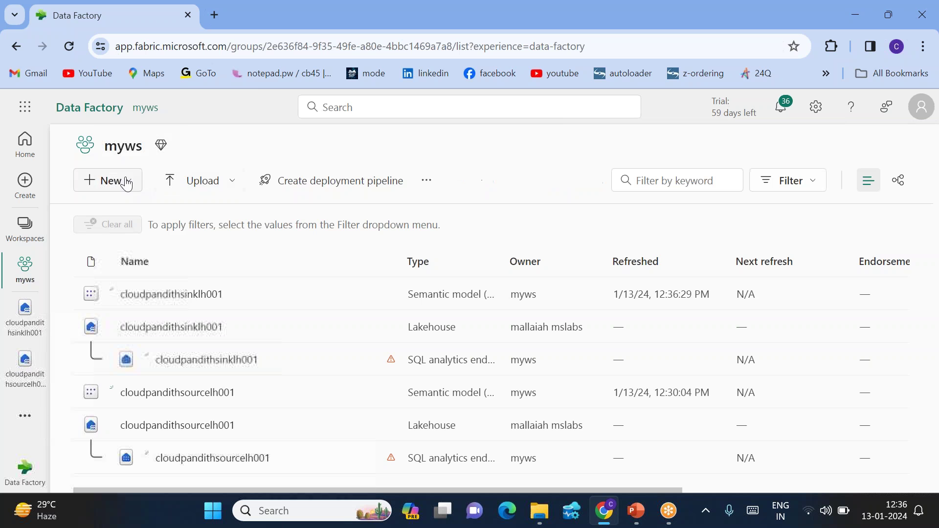
click(100, 168)
click(149, 103)
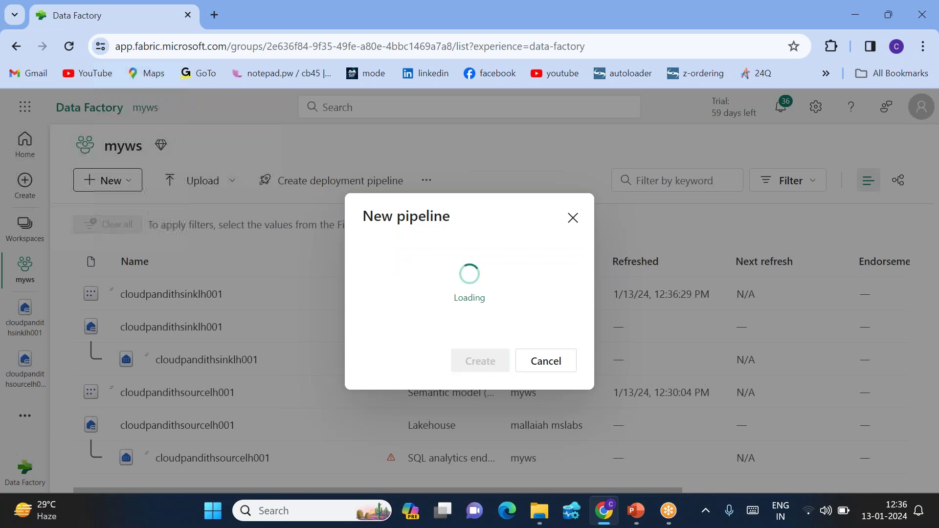
double_click(412, 272)
key(BackSpace)
text(Pl_Da)
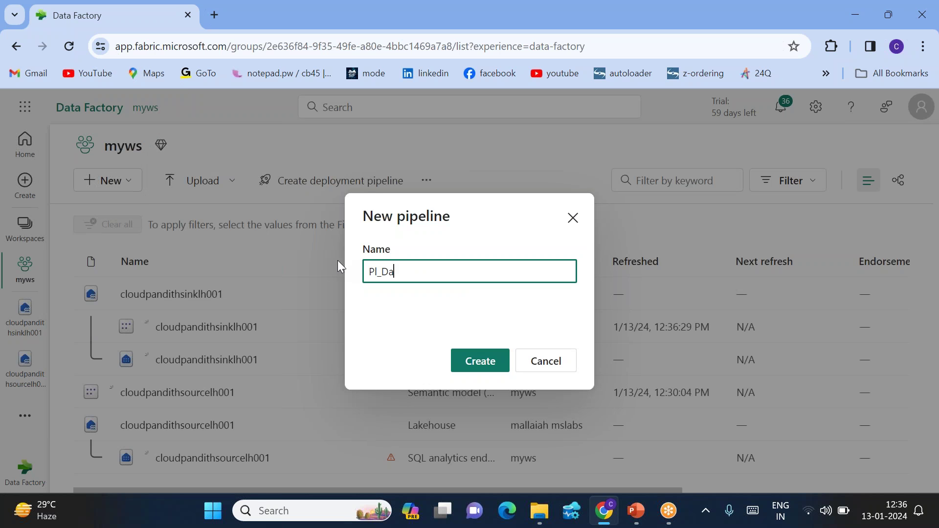
text(taIngestion_Generic)
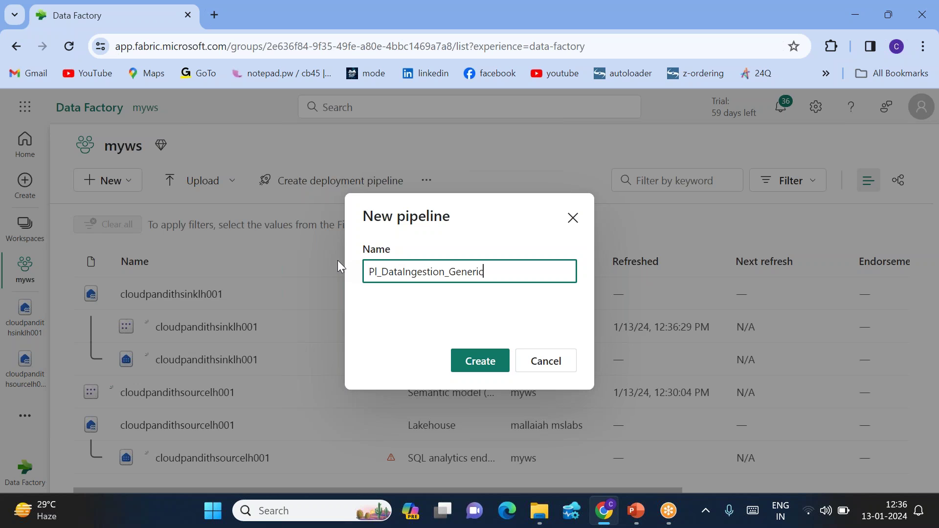
click(504, 355)
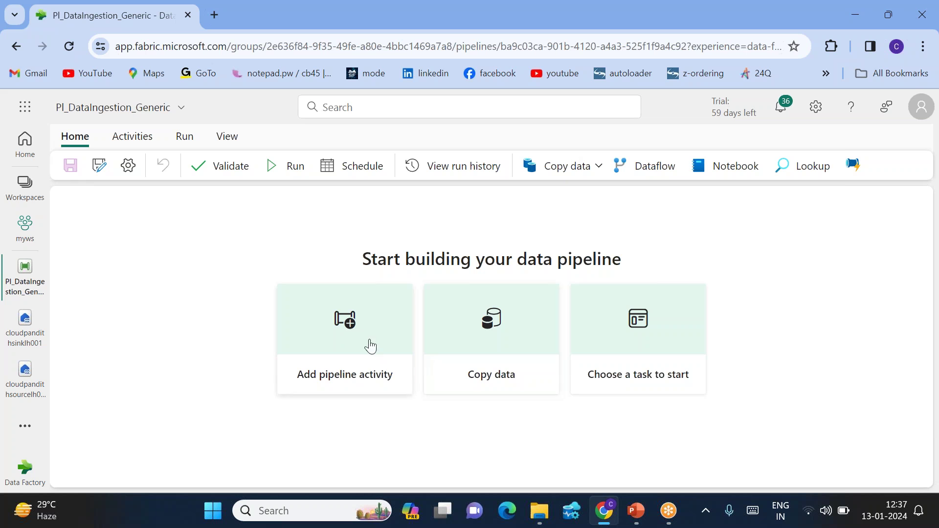
- Add a Copy data activity to the pipeline canvas, move it toward the canvas centre and enlarge its settings area
click(582, 170)
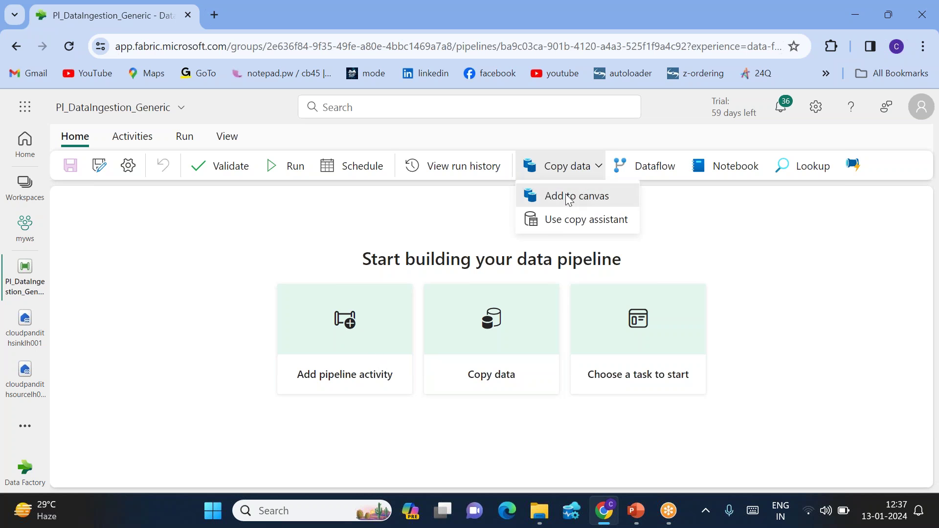
click(568, 196)
drag(190, 254, 471, 260)
drag(486, 418, 469, 324)
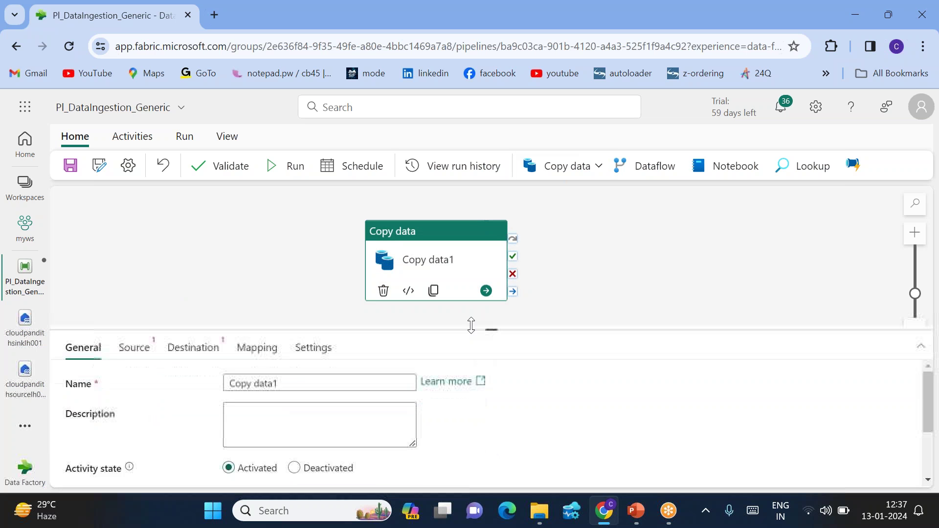
- Set the copy source to the workspace lakehouse cloudpandithsourcelh001 and enlarge the activity's settings area
click(133, 344)
click(261, 380)
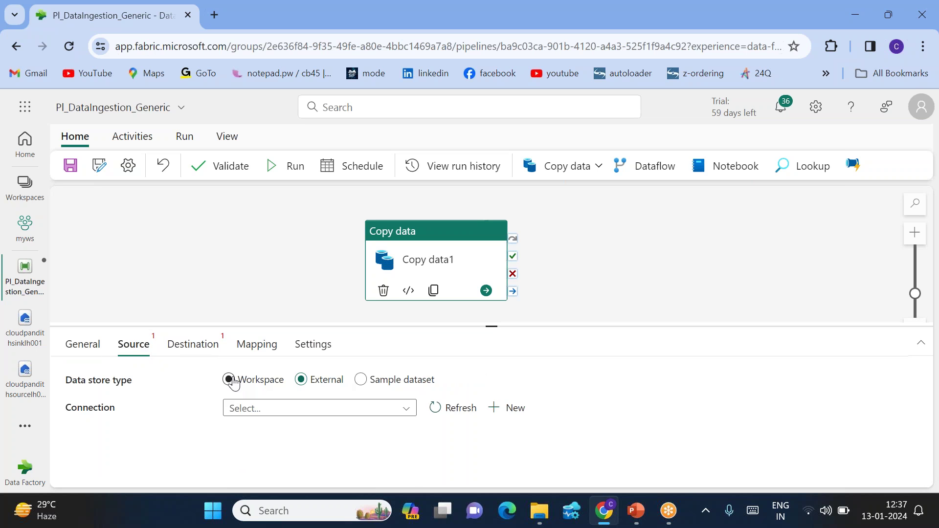
click(277, 443)
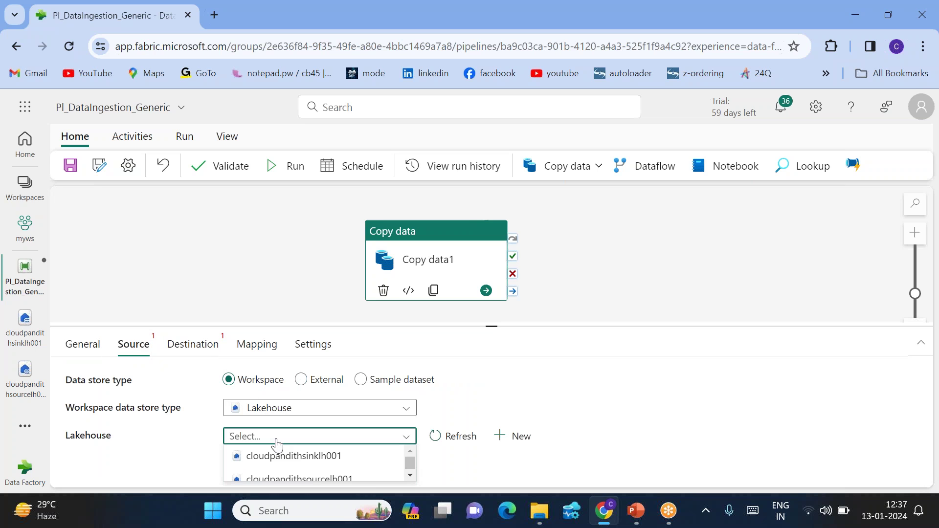
click(295, 478)
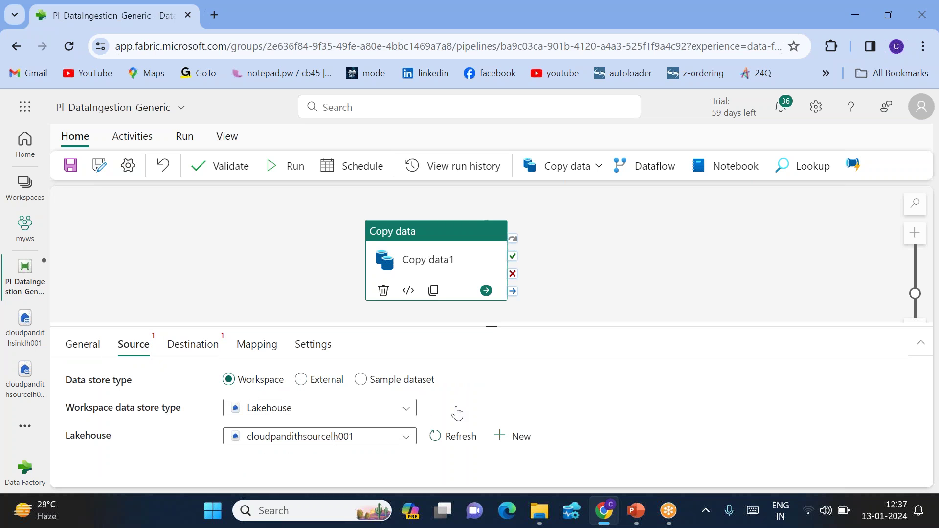
drag(486, 311, 478, 245)
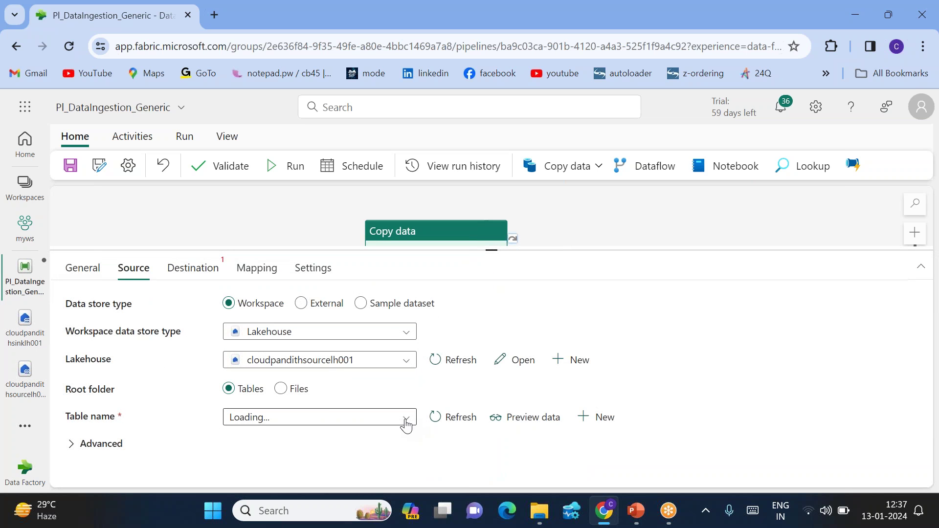
- Set the source root folder to Files with a wildcard file path of folder input and file name *
click(281, 389)
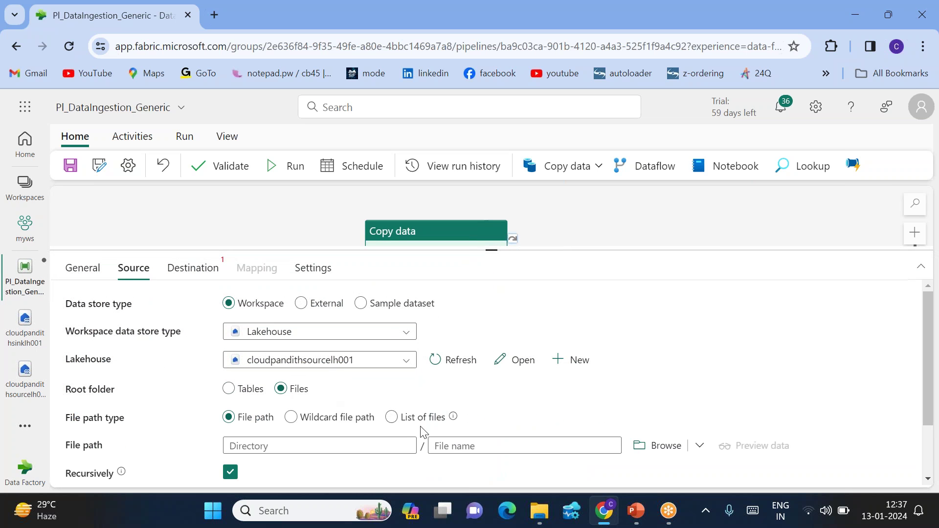
click(291, 418)
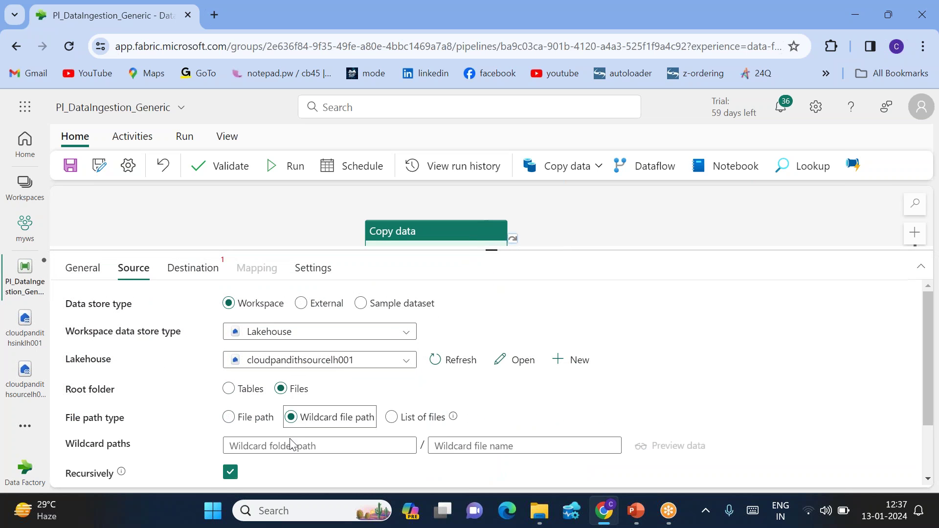
click(270, 444)
text(i)
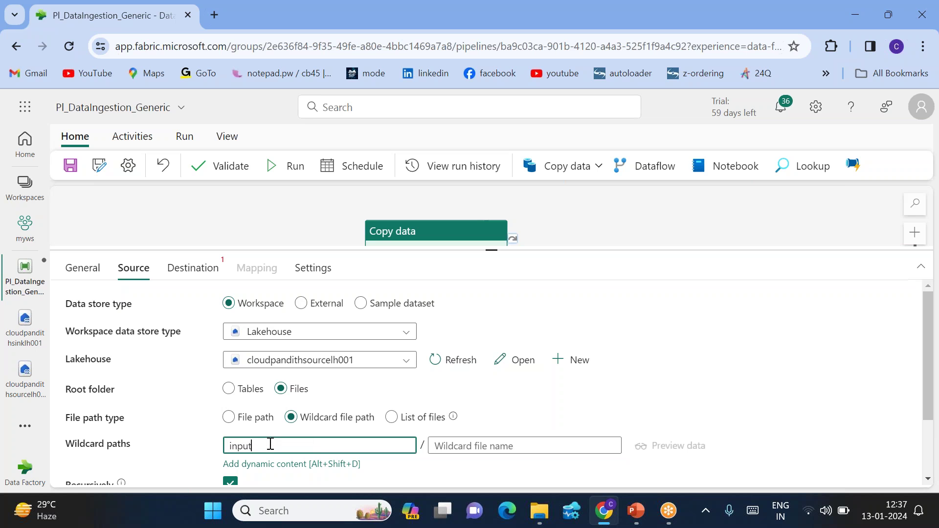
text(nput)
scroll(347, 431, down, 2)
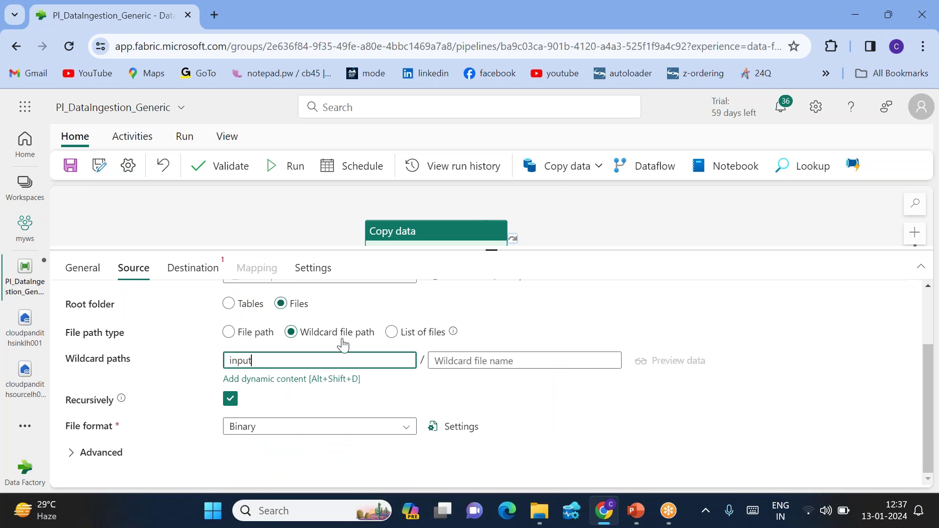
click(481, 355)
text(*)
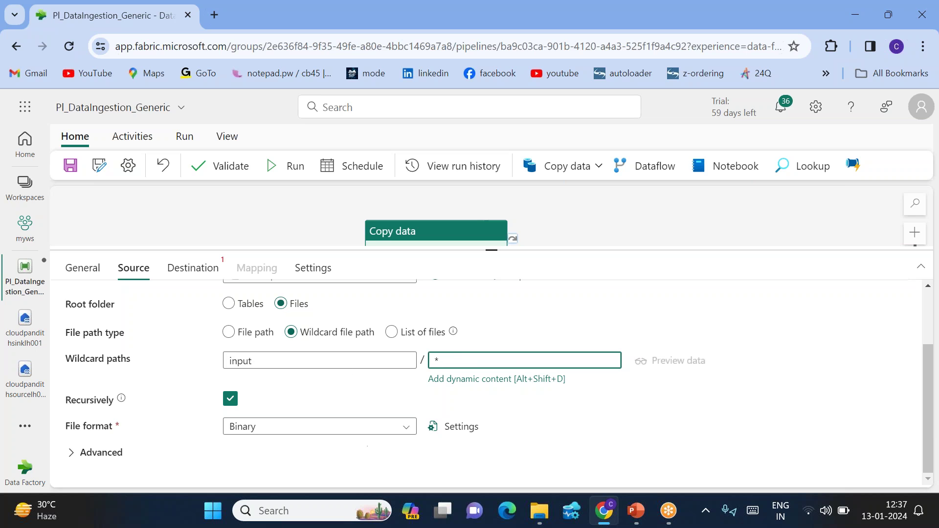
- Set the source file format to DelimitedText
click(360, 431)
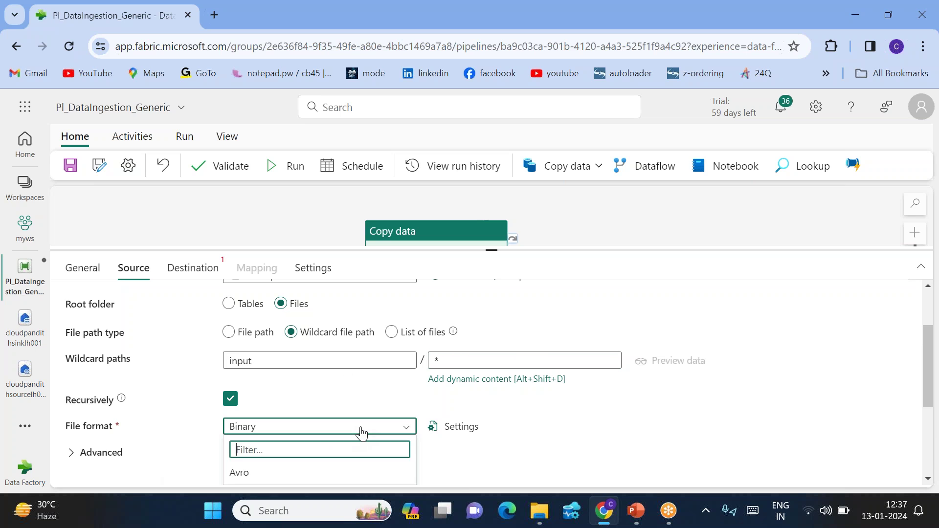
text(deli)
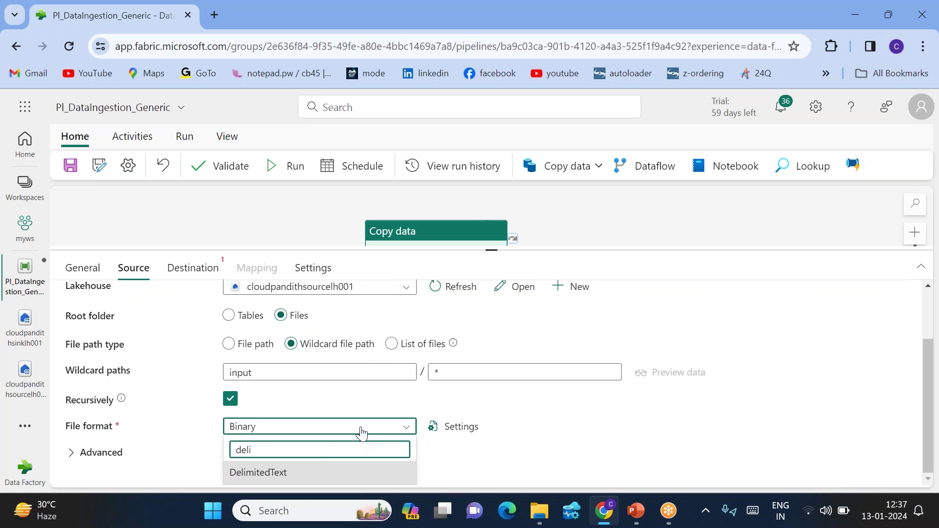
click(259, 472)
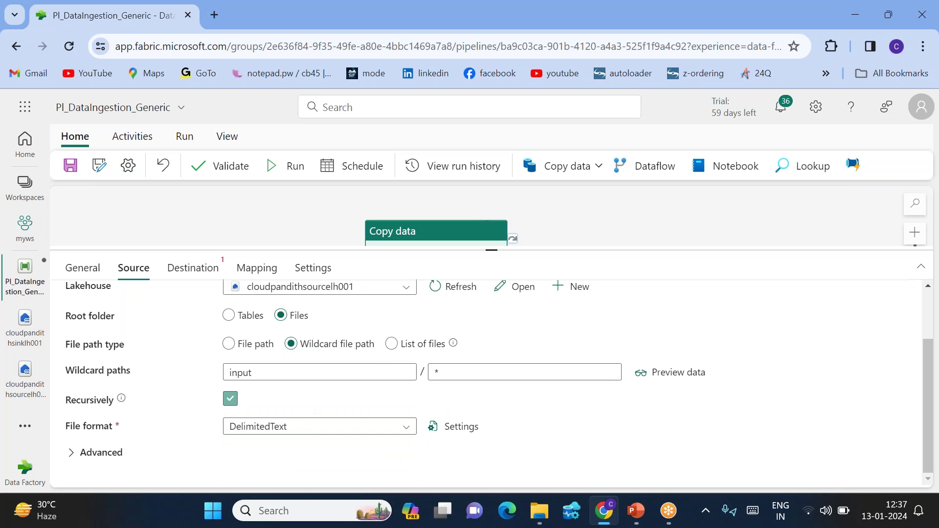
- Expand the advanced source settings and add five empty rows for additional columns
click(70, 453)
scroll(157, 447, down, 3)
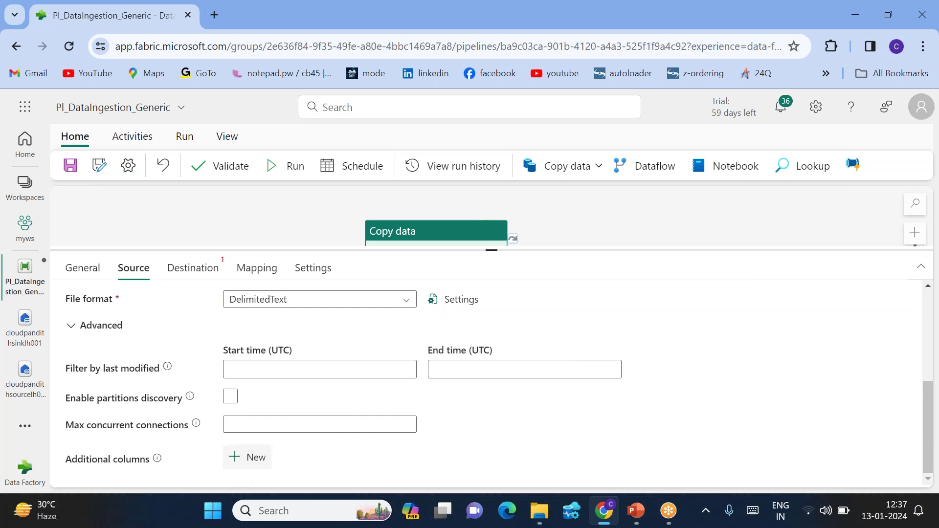
click(265, 463)
scroll(340, 424, down, 2)
click(240, 376)
click(247, 372)
scroll(247, 372, down, 2)
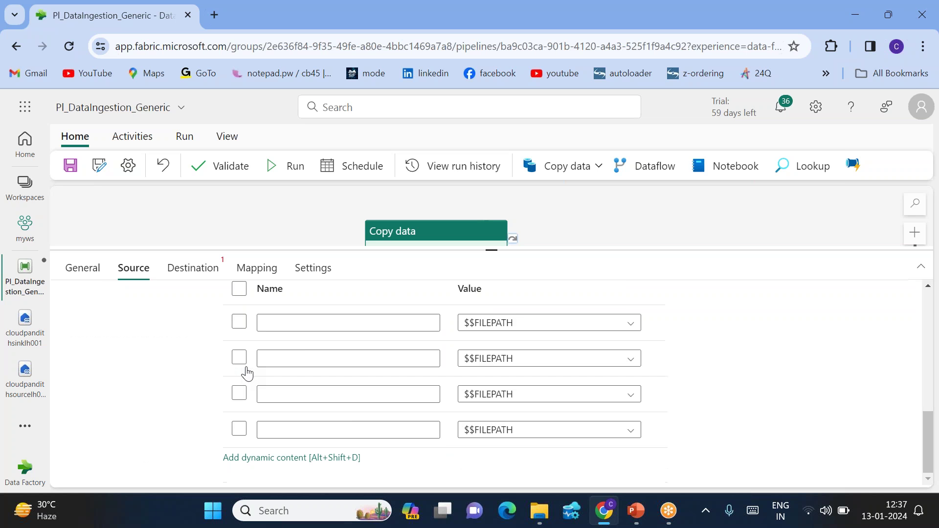
click(250, 321)
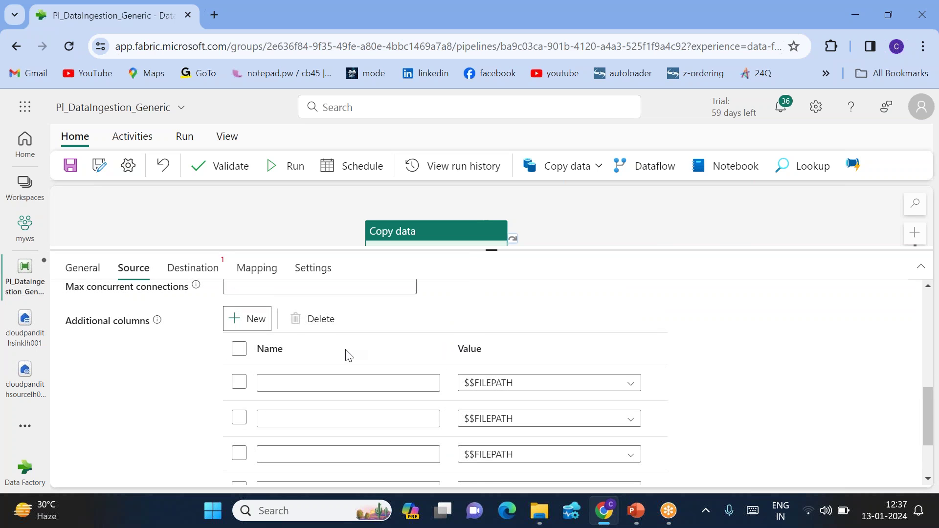
scroll(336, 342, down, 5)
scroll(324, 321, up, 4)
- Name the first additional column source_filename and set its value to $$FILENAME
click(303, 333)
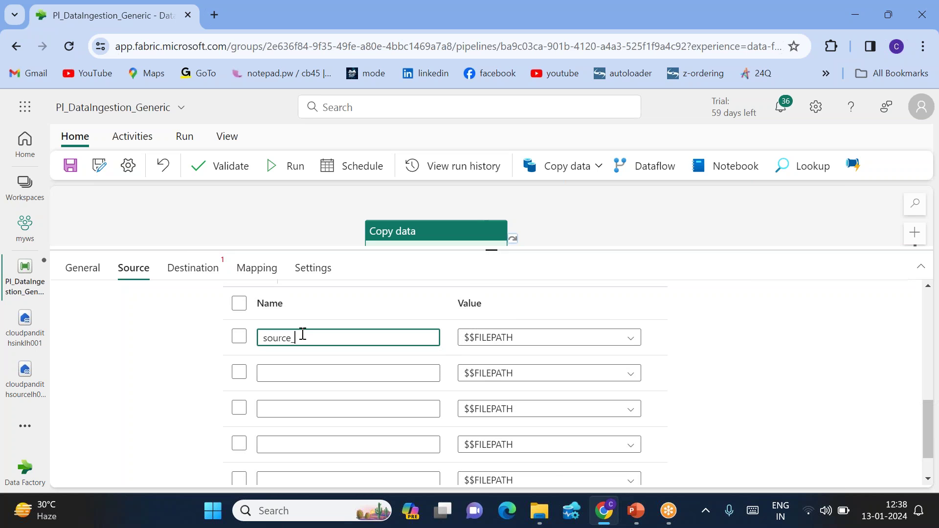
text(source_filename)
click(508, 342)
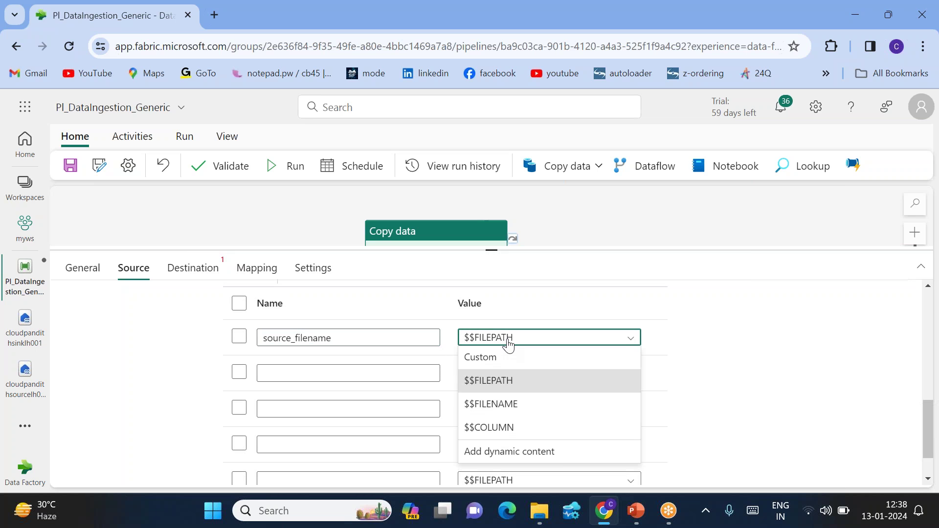
click(489, 404)
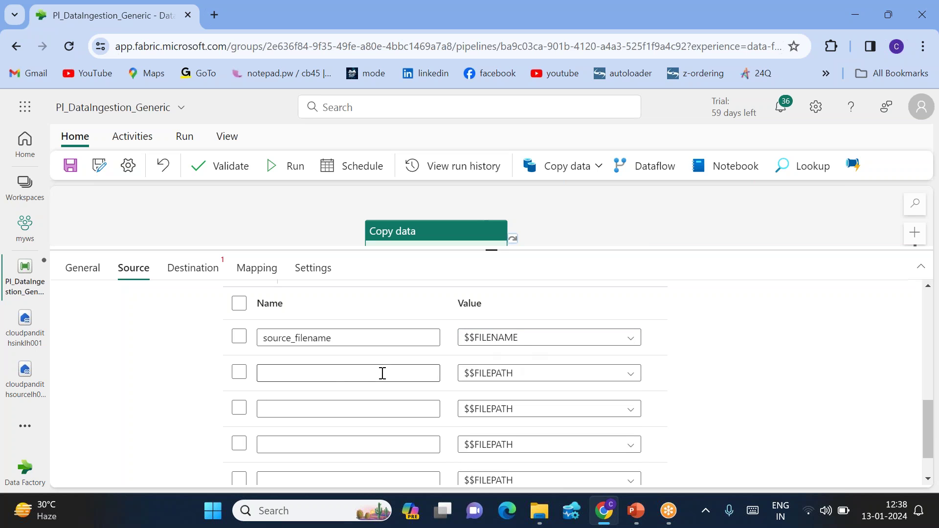
- Name the remaining four additional columns ingestion_date, ingestion_year, ingestion_month and ingestion_day
click(328, 377)
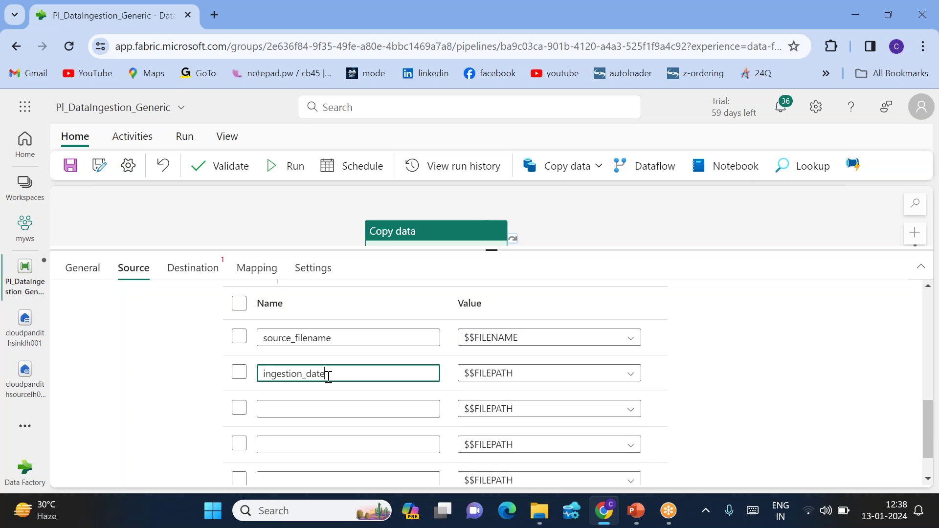
click(286, 407)
text(ingestion_year)
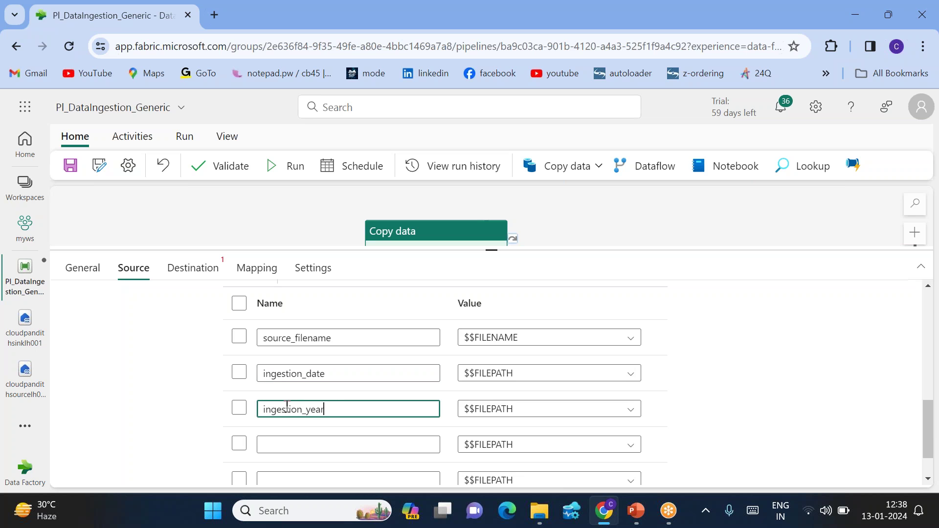
click(277, 442)
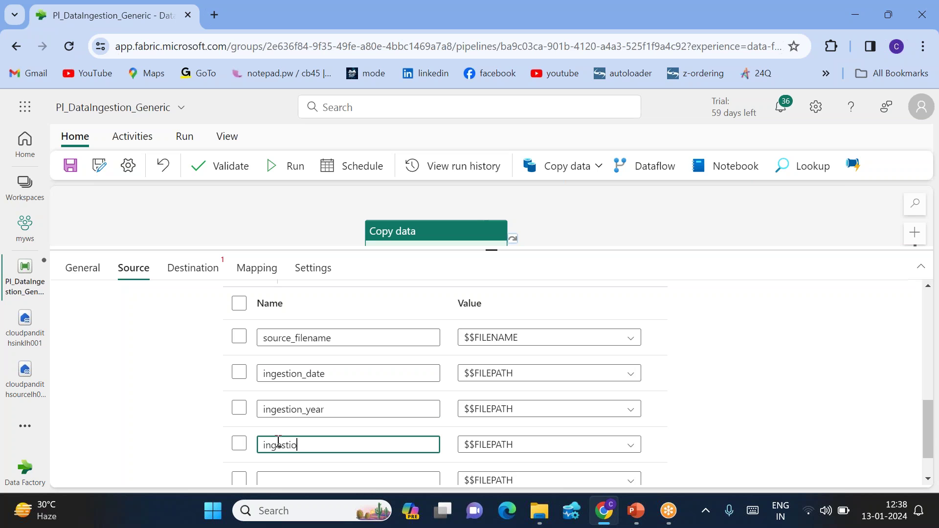
scroll(278, 441, down, 1)
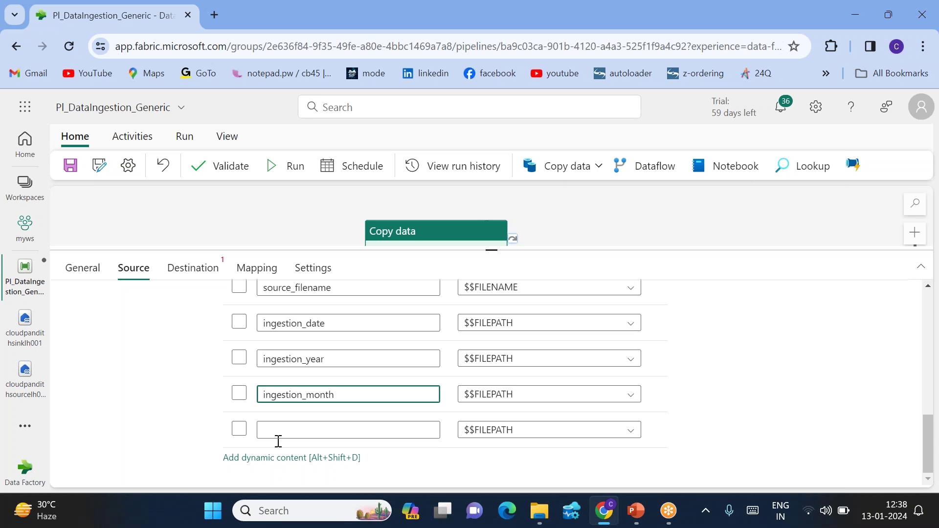
click(277, 427)
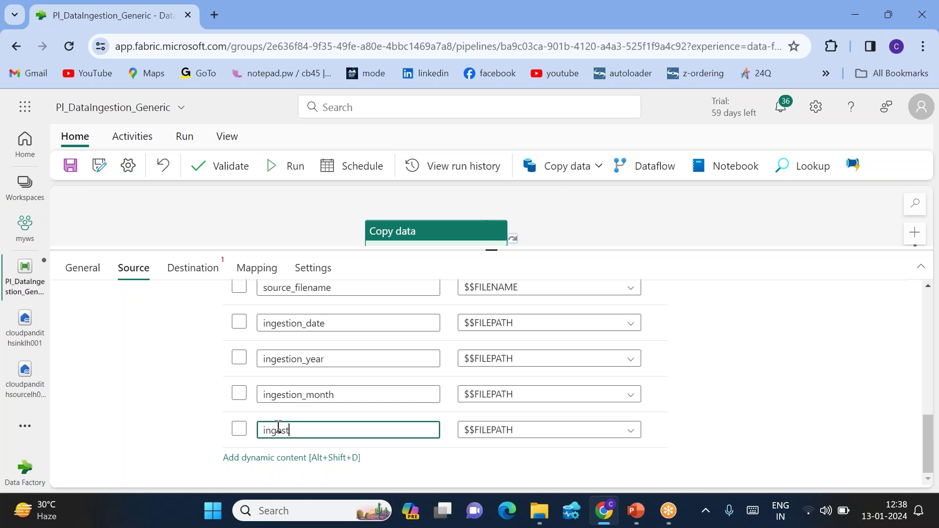
- Open dynamic content for the ingestion_date value and enter the expression utcnow()
scroll(278, 427, up, 1)
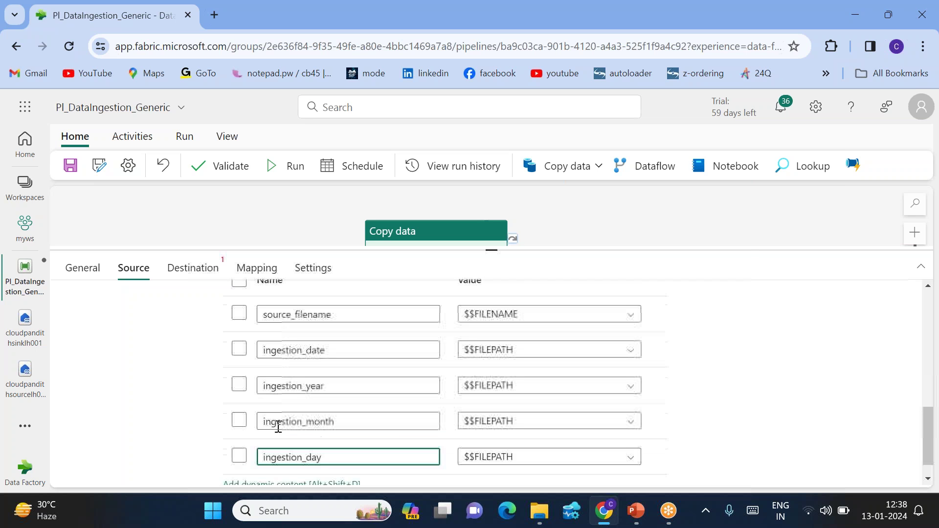
click(491, 356)
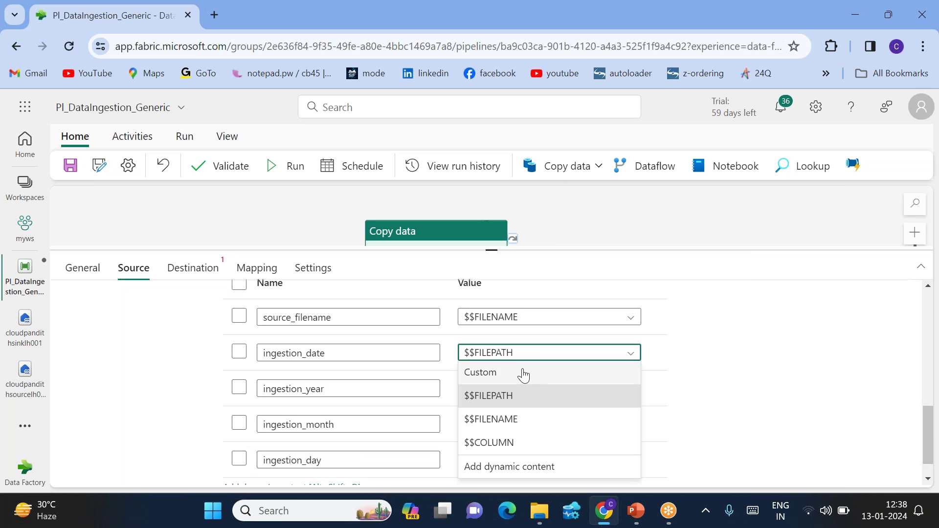
click(485, 467)
key(alt+shift+d)
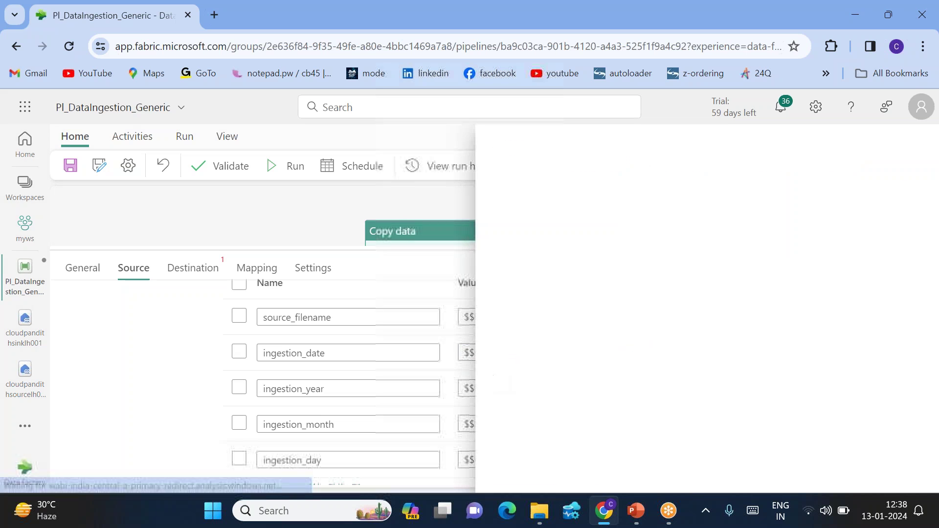
click(707, 369)
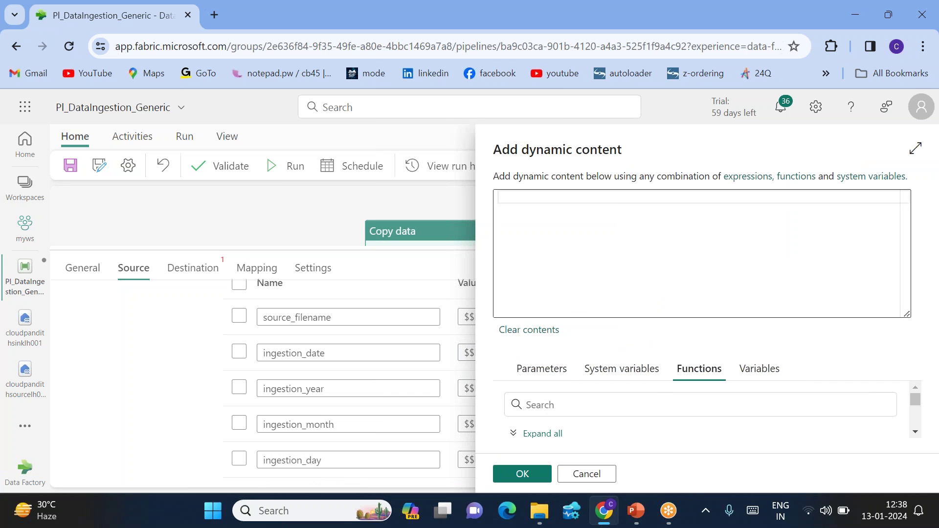
click(561, 211)
scroll(630, 425, down, 1)
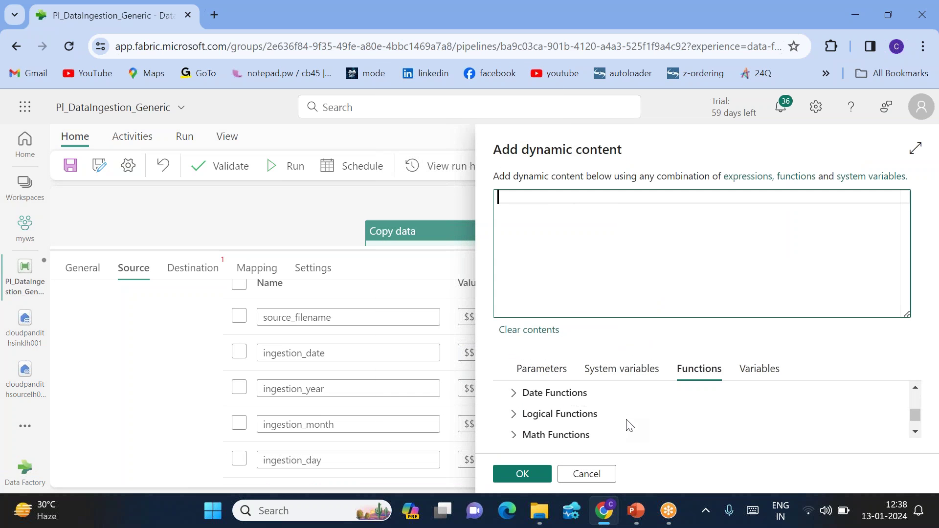
scroll(592, 416, up, 1)
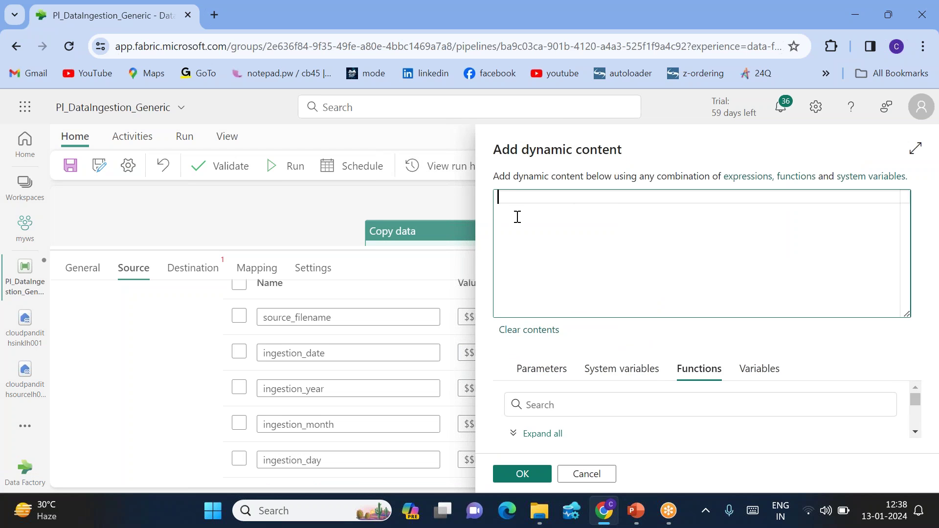
text(utcnow)
- Search the expression functions for utcnow and check its description
click(550, 405)
text(utcno)
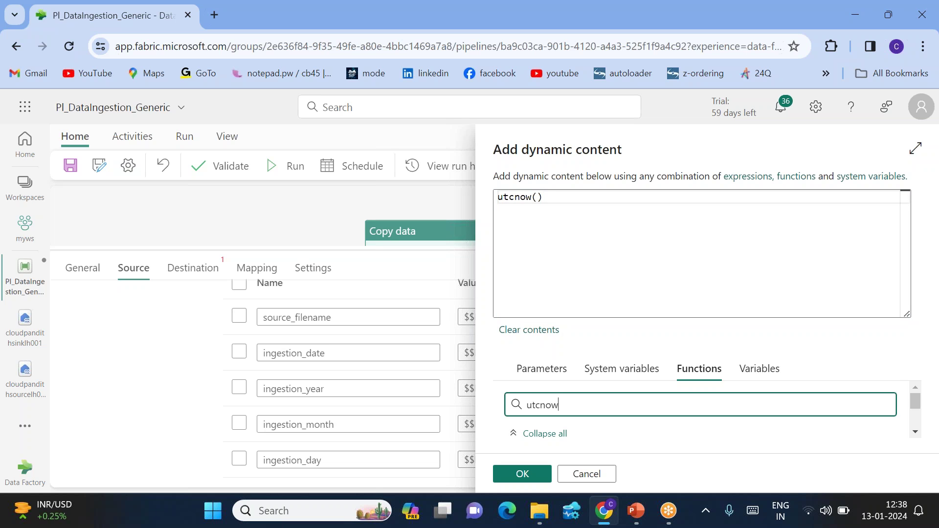
scroll(578, 425, down, 2)
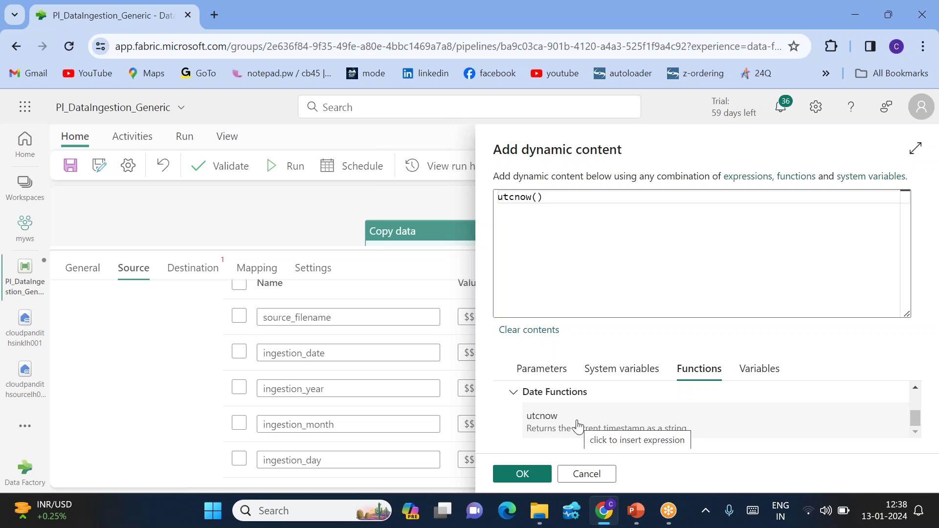
scroll(621, 410, up, 2)
- Search the functions for fromu and insert convertFromUtc into the ingestion_date expression
double_click(546, 400)
key(BackSpace)
text(fromu)
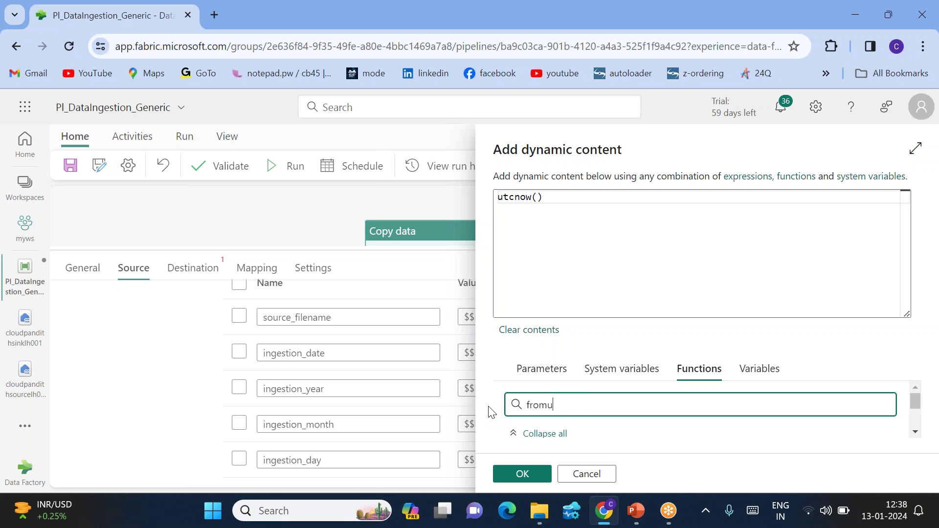
scroll(576, 411, down, 2)
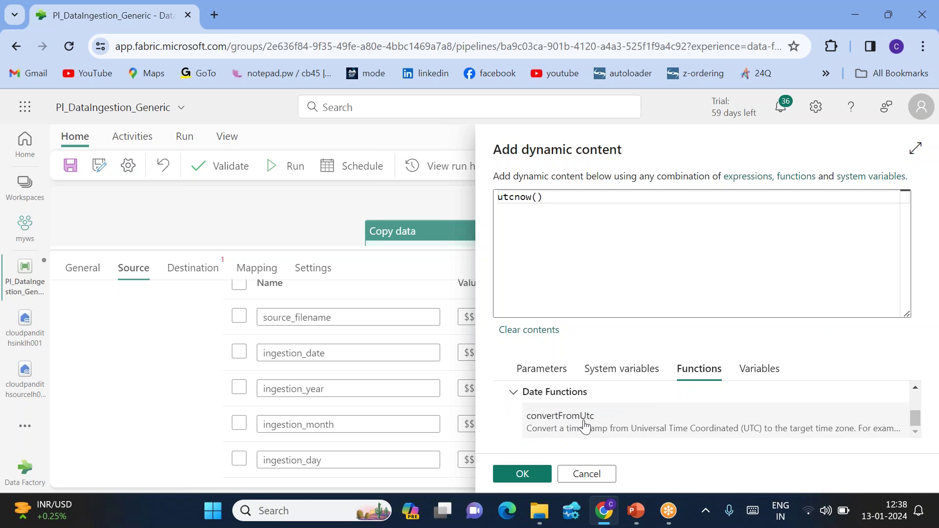
click(584, 421)
drag(548, 198, 506, 197)
key(ctrl+c)
key(BackSpace)
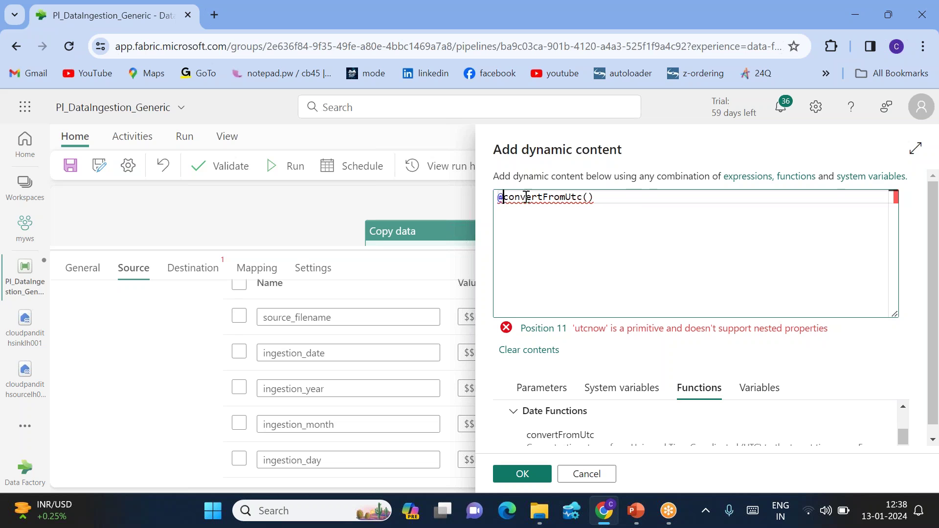
key(ctrl+v)
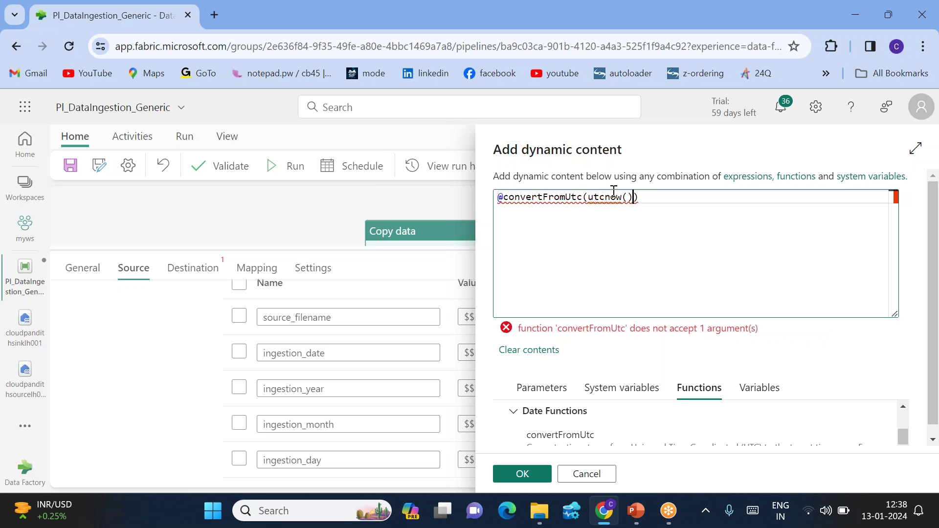
- Add 'india standard time' as the target time zone argument of convertFromUtc in the ingestion_date expression
drag(595, 198, 622, 197)
drag(521, 197, 627, 196)
click(633, 197)
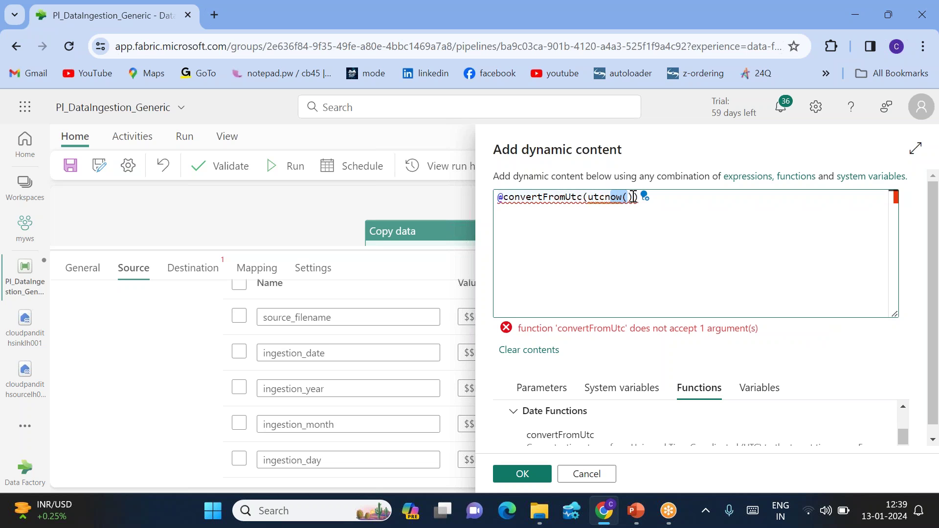
text(, 'india stand)
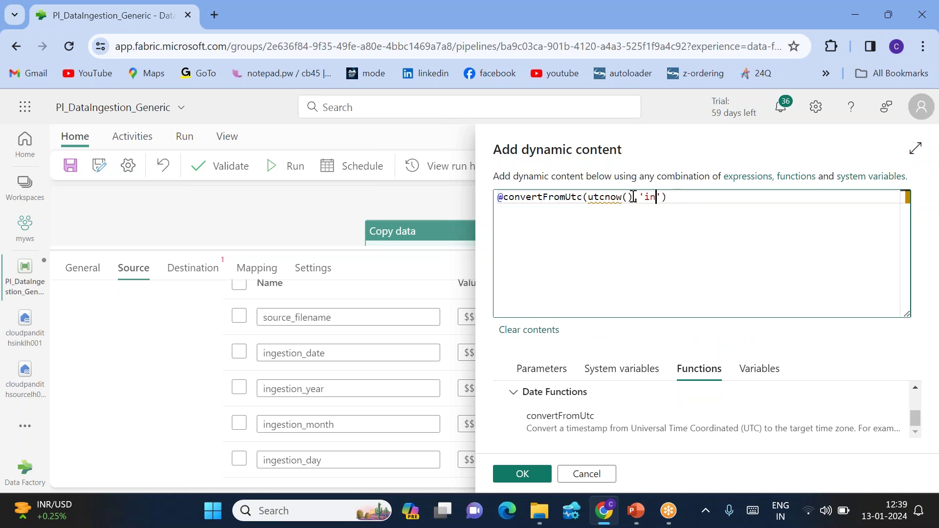
text(ard time)
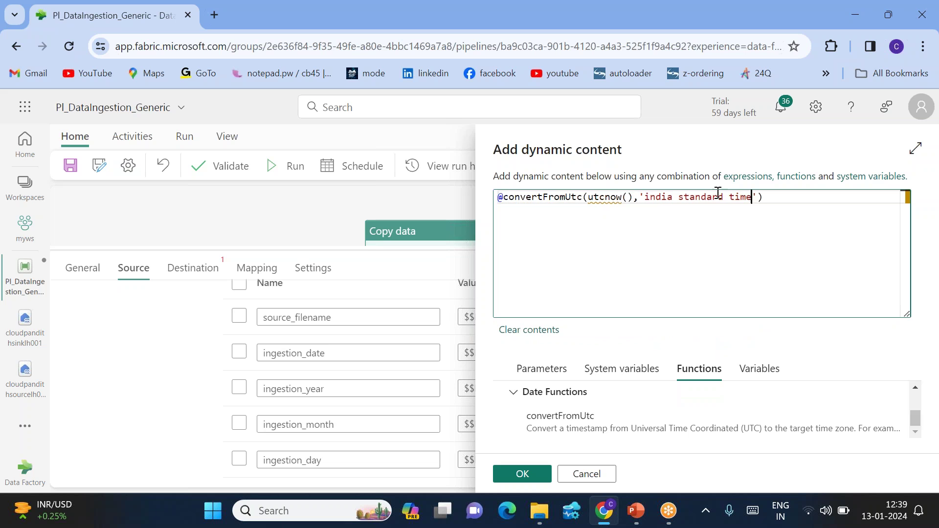
- Wrap the convertFromUtc expression in formatDateTime with the format string 'yyyy-MM-dd'
drag(771, 194, 505, 196)
click(505, 197)
text(format)
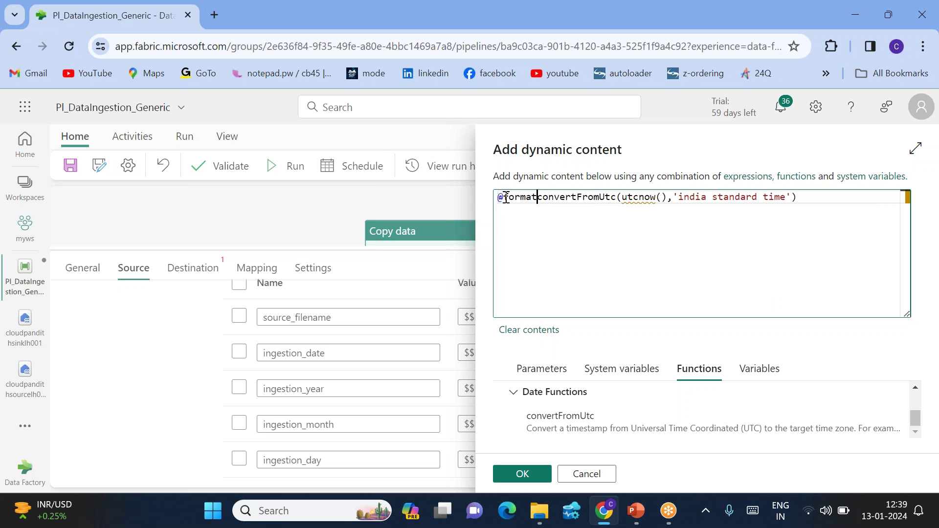
text(Dat)
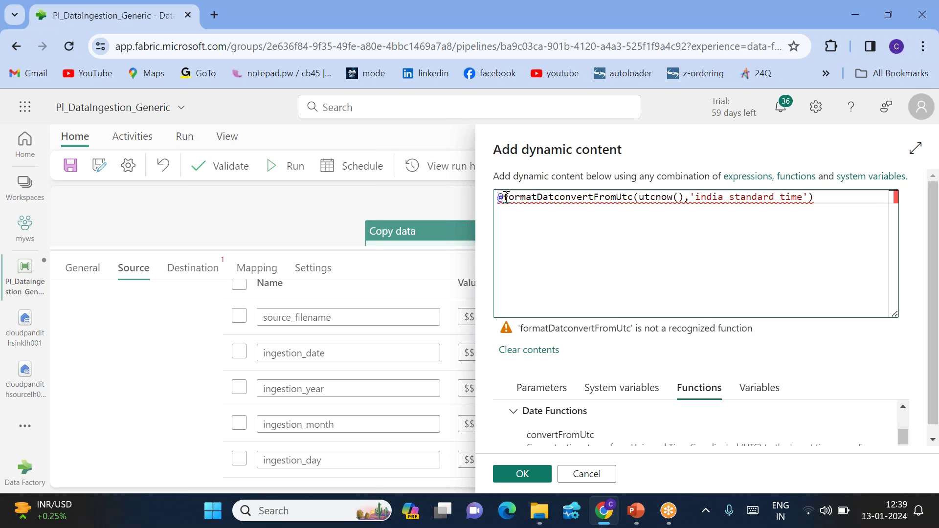
text(eTime()
key(End)
text(,)
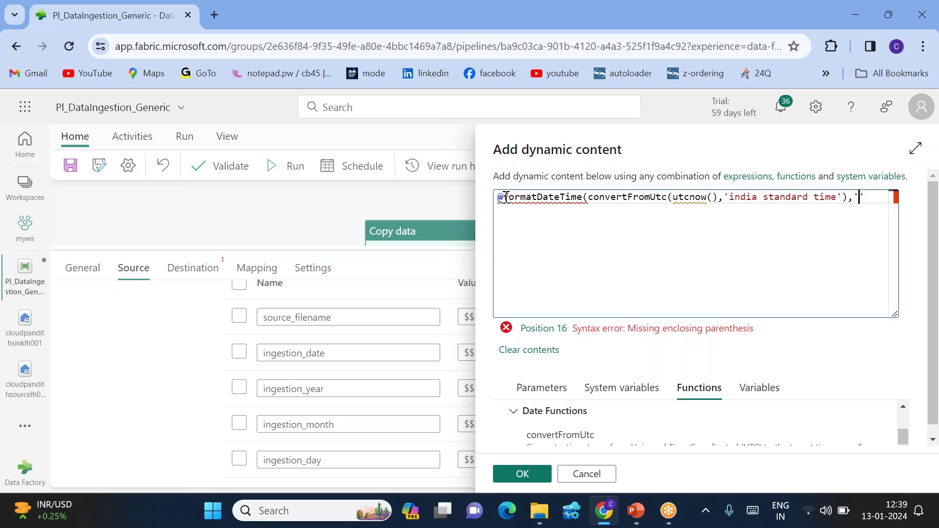
key(Return)
text('yyyy-MM-dd)
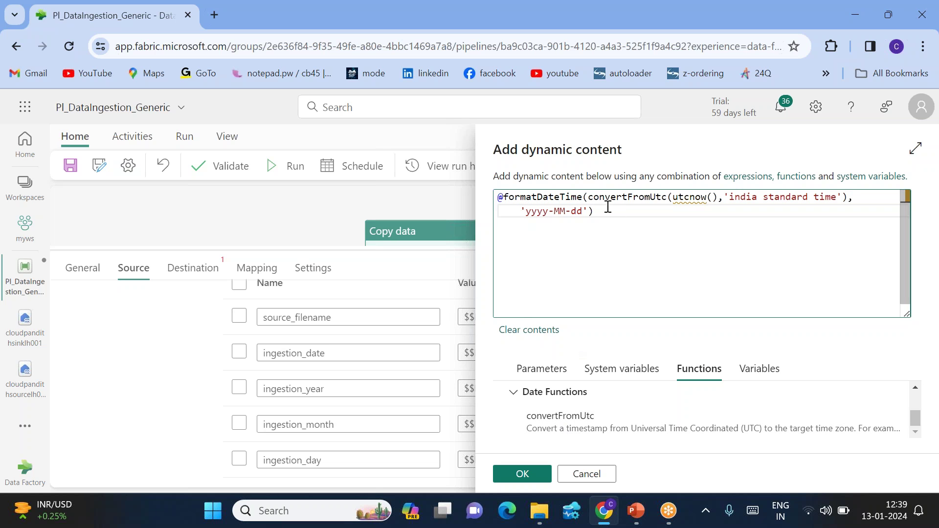
- Copy the complete formatDateTime expression and apply it as the ingestion_date value
key(ctrl+a)
key(ctrl+c)
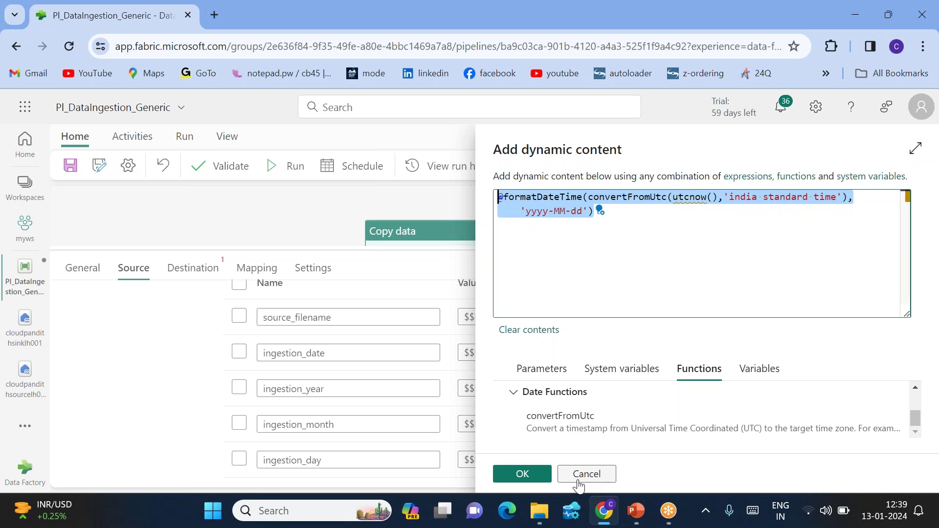
click(526, 472)
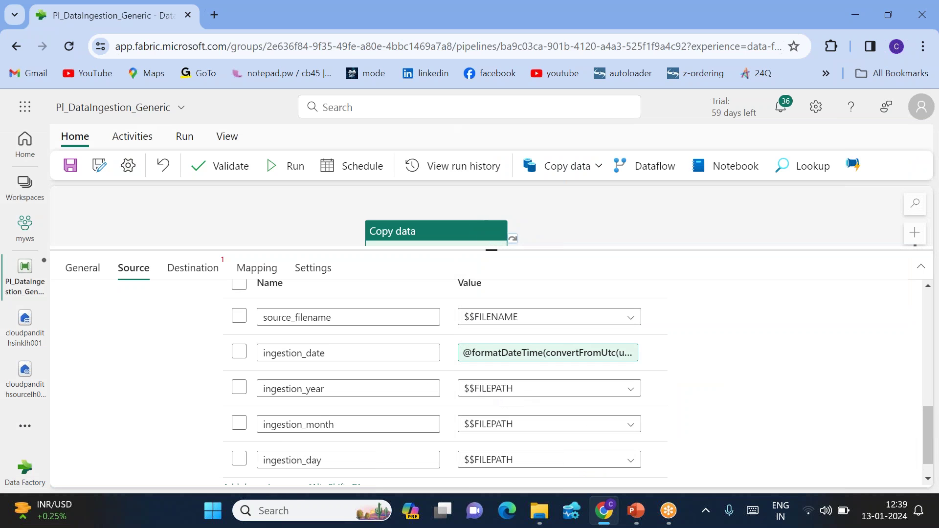
- Set the ingestion_year value to dynamic content using the copied expression with its format shortened to 'yyyy'
click(498, 395)
scroll(502, 419, down, 2)
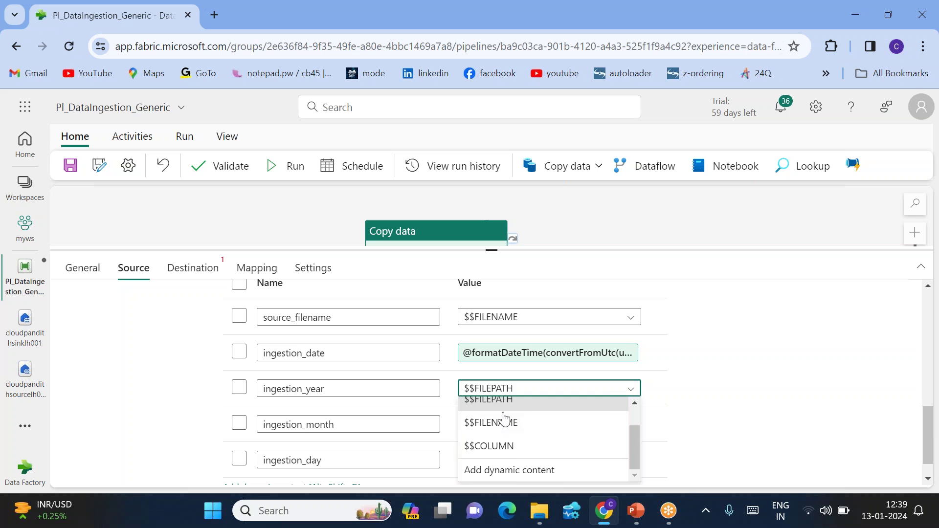
click(485, 471)
click(566, 251)
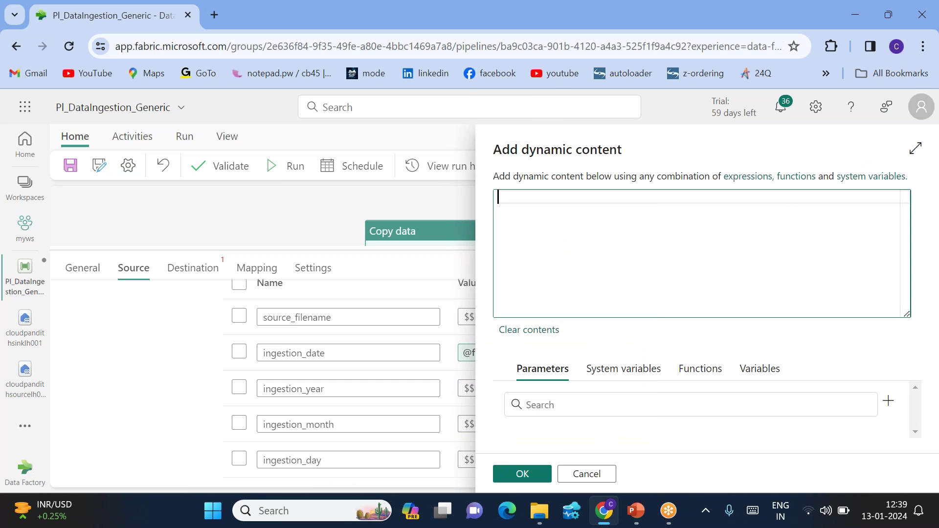
key(ctrl+v)
drag(529, 200, 583, 213)
key(BackSpace)
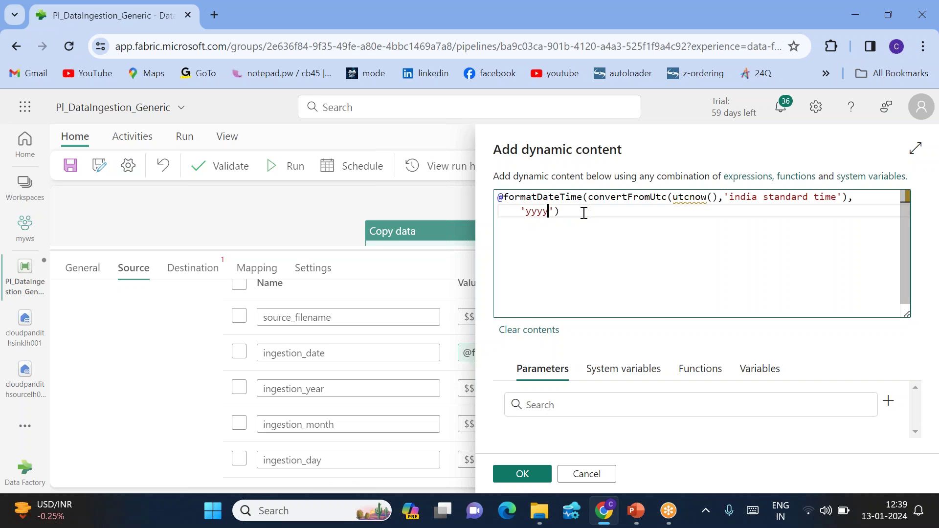
click(523, 474)
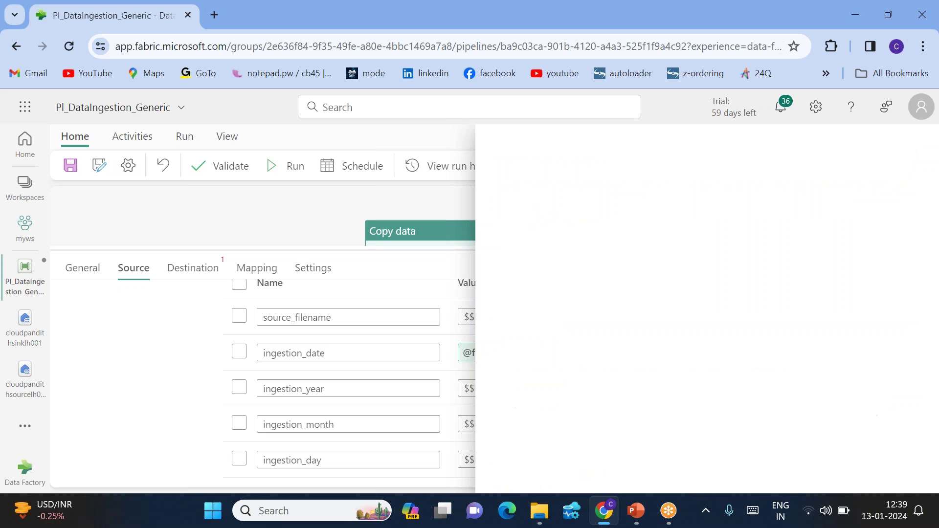
- Set the ingestion_month value to dynamic content using the copied expression with its format reduced to 'MM'
click(501, 423)
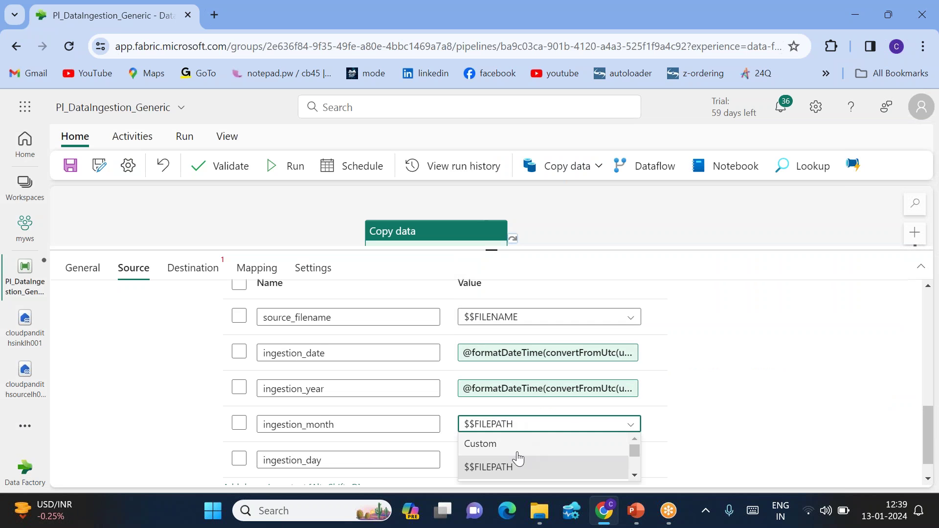
scroll(517, 455, down, 2)
click(501, 470)
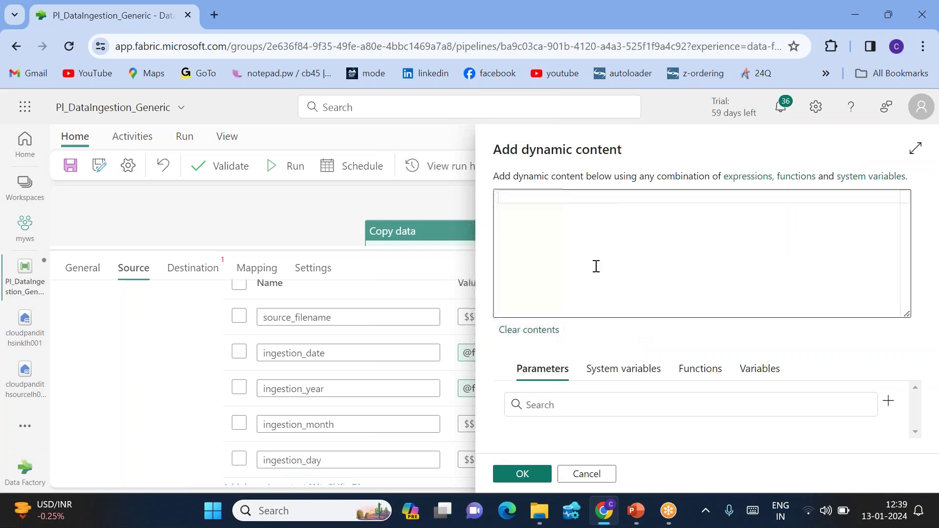
text(@formatDateTime(convertFromUtc(utcnow(),'india standard time'),'yyyy-MM-dd'))
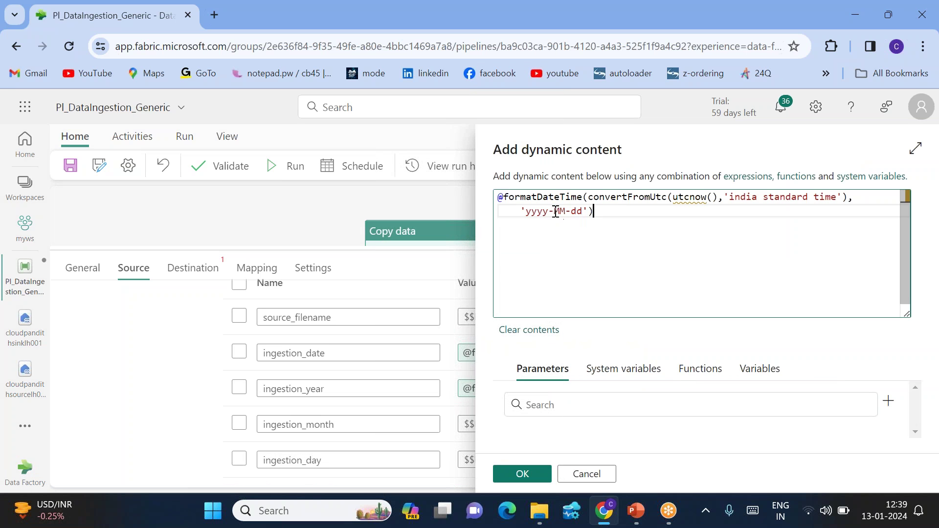
click(553, 211)
key(BackSpace)
key(BackSpace)
key(BackSpace)
key(BackSpace)
key(BackSpace)
key(BackSpace)
key(BackSpace)
key(BackSpace)
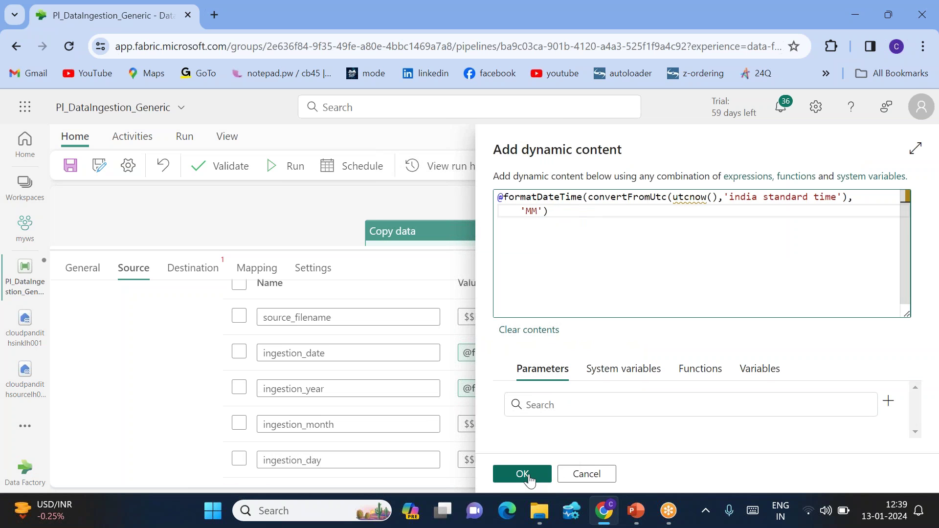
click(524, 475)
- Set the ingestion_day value to dynamic content using the copied expression with its format reduced to 'dd'
click(490, 458)
click(481, 476)
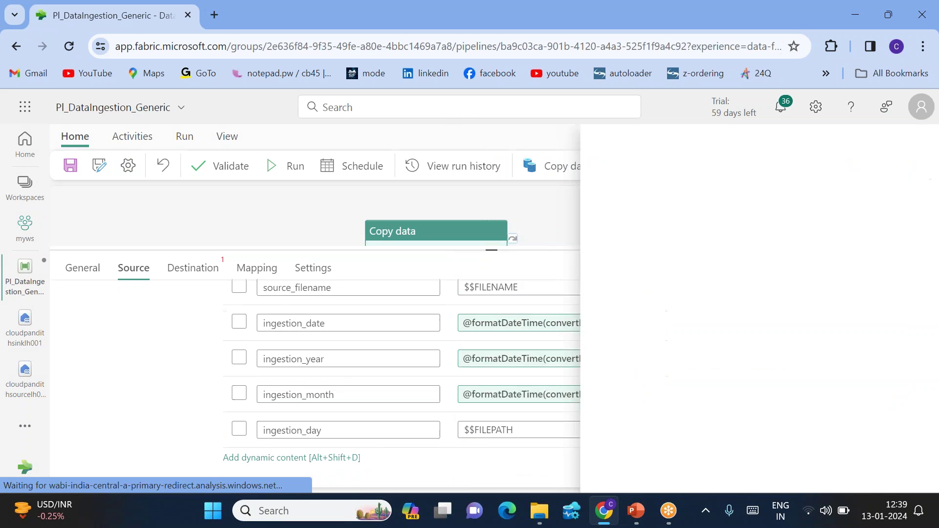
click(545, 249)
text(@formatDateTime(convertFromUtc(utcnow(),'india standard time'),'yyyy-MM-dd'))
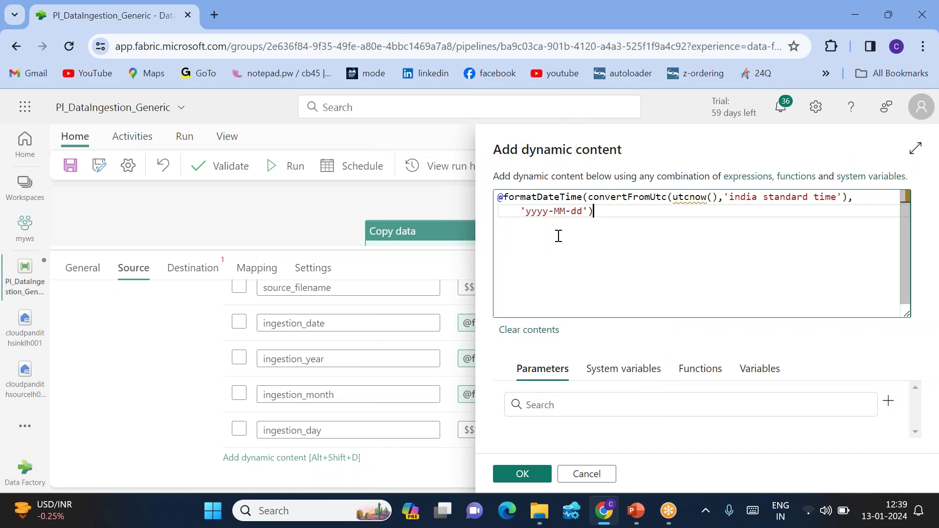
key(BackSpace)
key(BackSpace)
key(BackSpace)
key(BackSpace)
key(BackSpace)
key(BackSpace)
key(BackSpace)
key(BackSpace)
click(518, 473)
scroll(421, 417, up, 5)
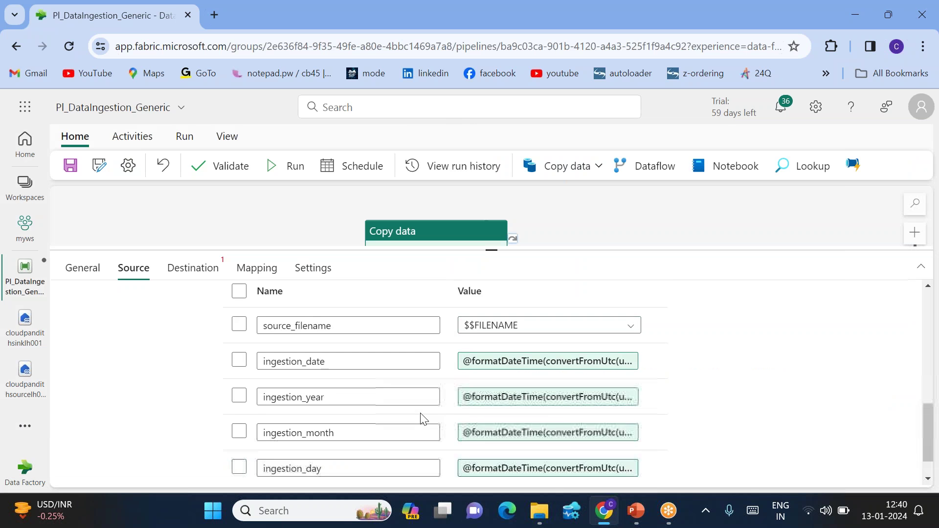
scroll(422, 418, down, 4)
scroll(424, 418, down, 1)
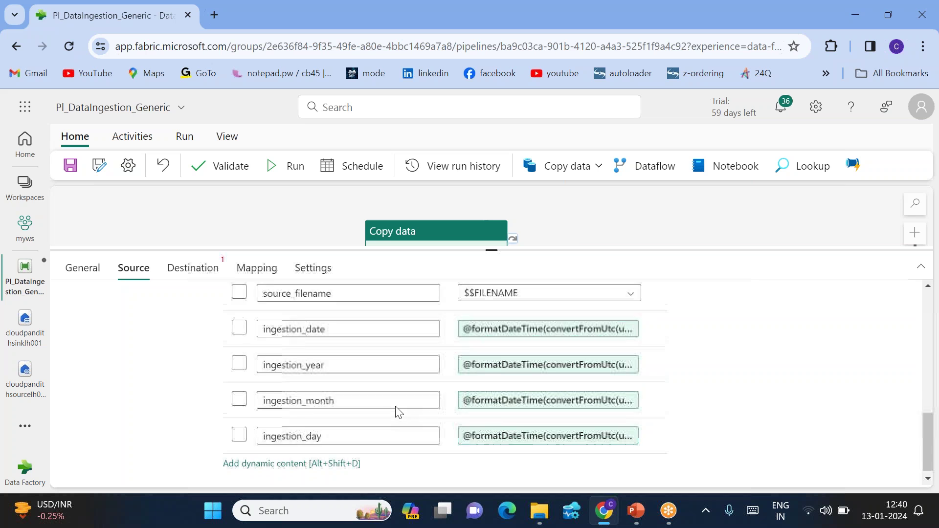
- Set the copy destination to the cloudpandithsinklh001 lakehouse, using the output folder under the Files root
click(193, 269)
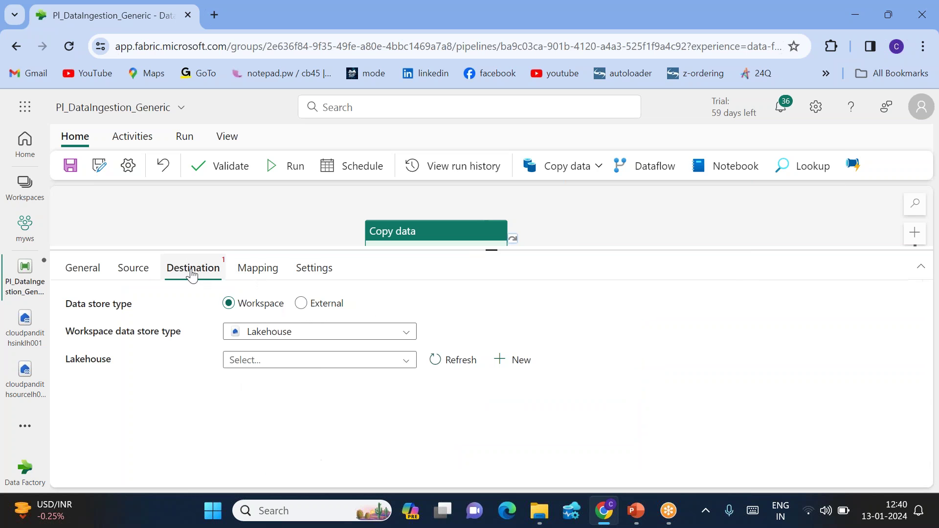
click(288, 364)
click(304, 380)
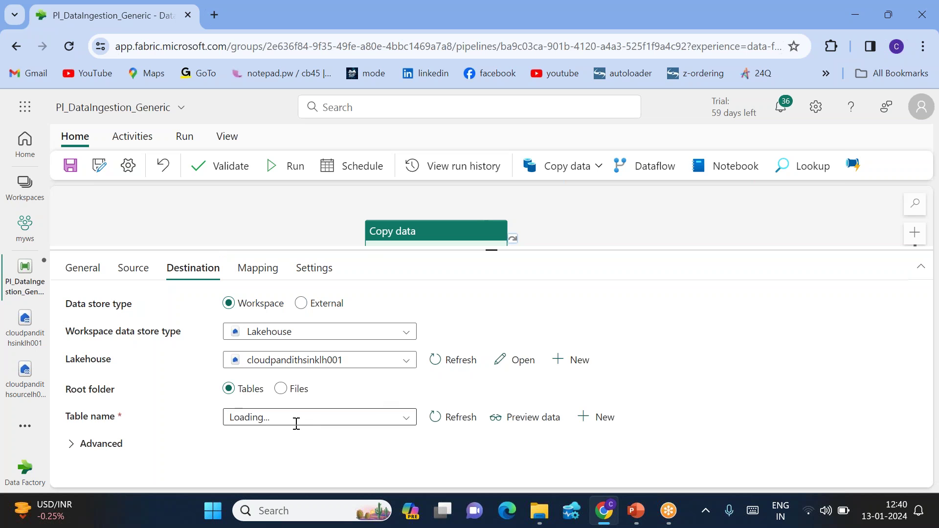
click(280, 389)
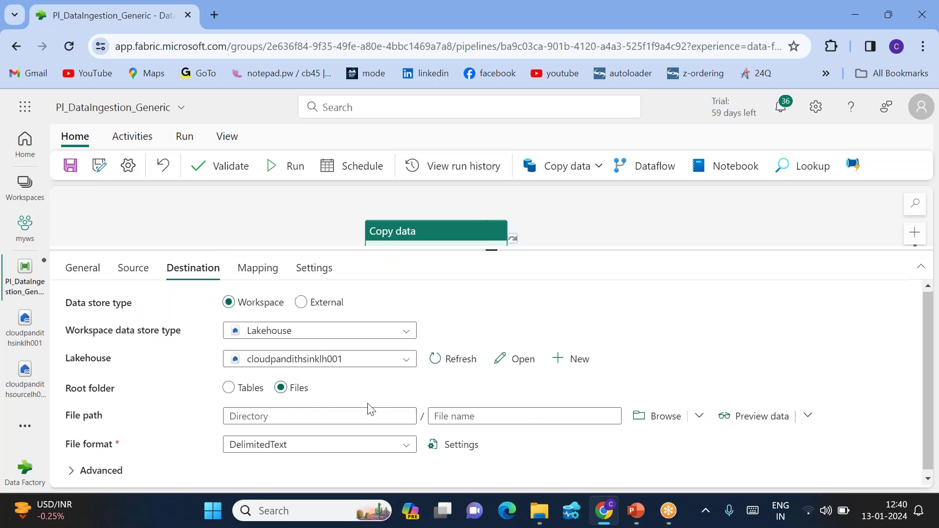
click(658, 413)
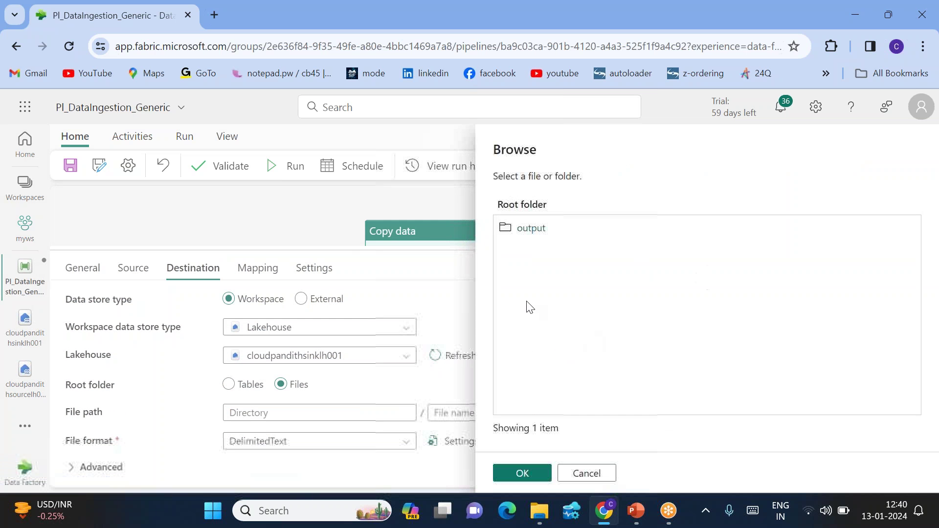
double_click(520, 227)
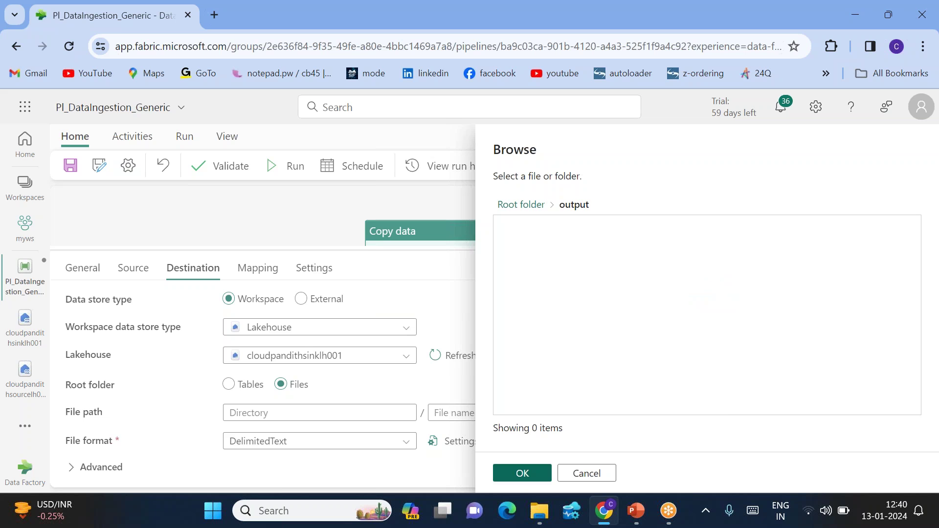
click(533, 473)
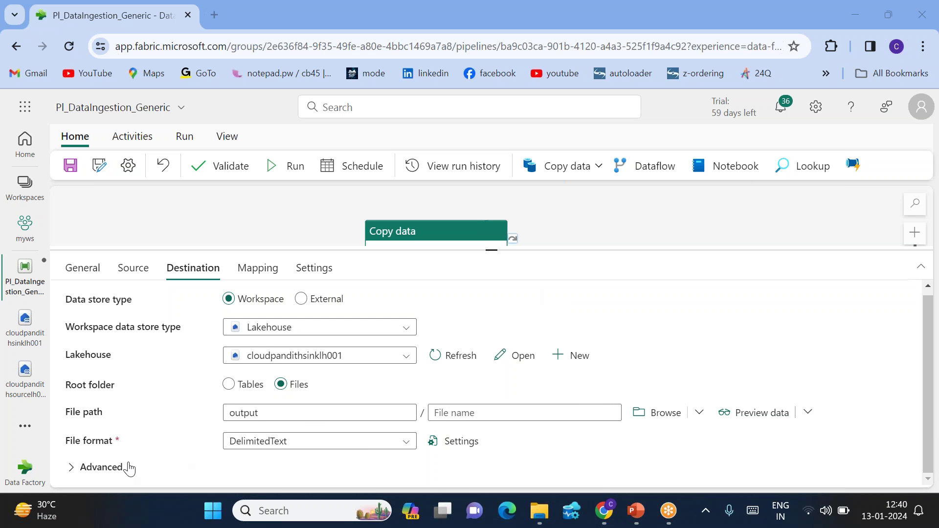
- Expand the destination's advanced options and set the copy behavior to Merge files
click(72, 467)
scroll(196, 448, down, 3)
scroll(208, 447, up, 1)
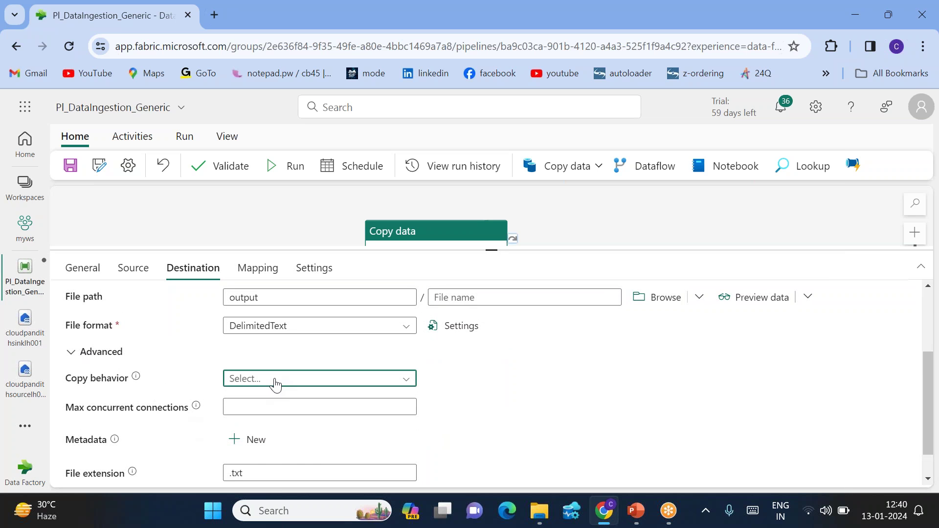
click(274, 383)
click(265, 423)
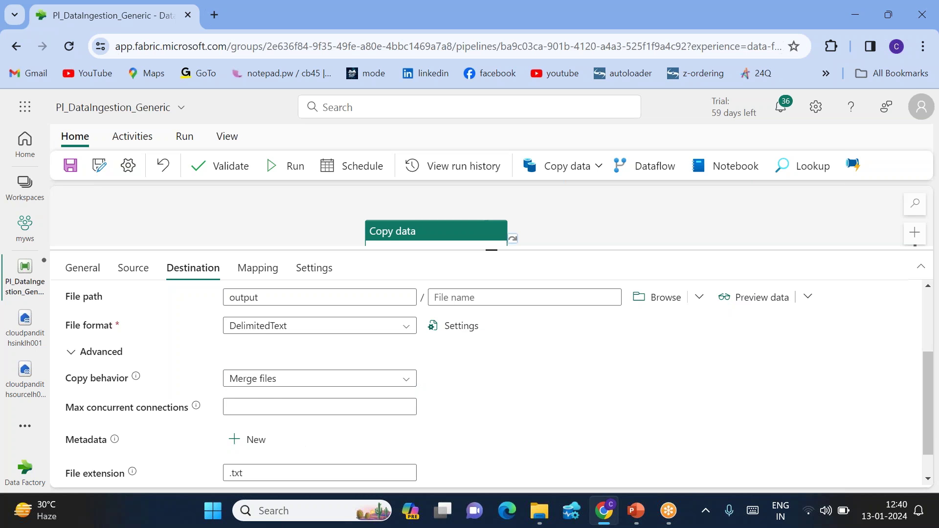
- Enter credit_summary.csv as the destination file name
scroll(329, 392, up, 1)
scroll(329, 391, down, 2)
scroll(329, 392, up, 3)
click(452, 357)
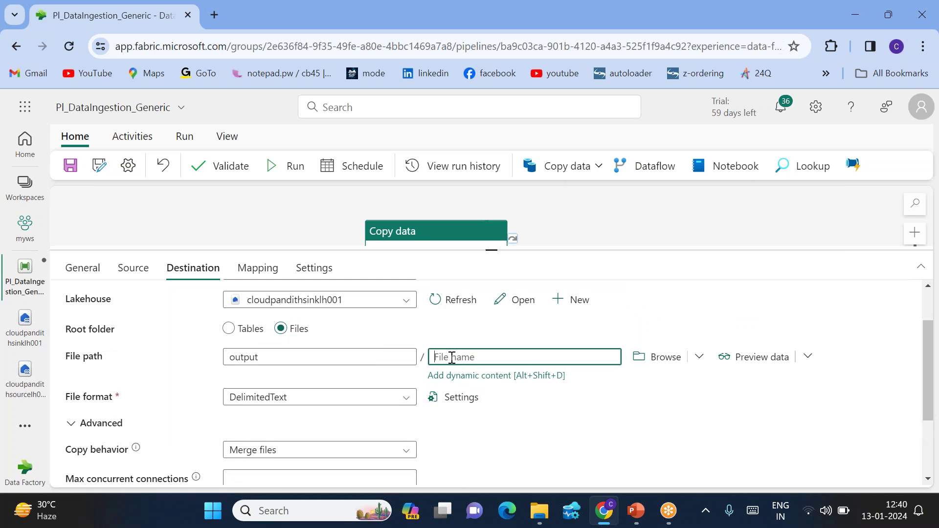
text(credit_summary.csv)
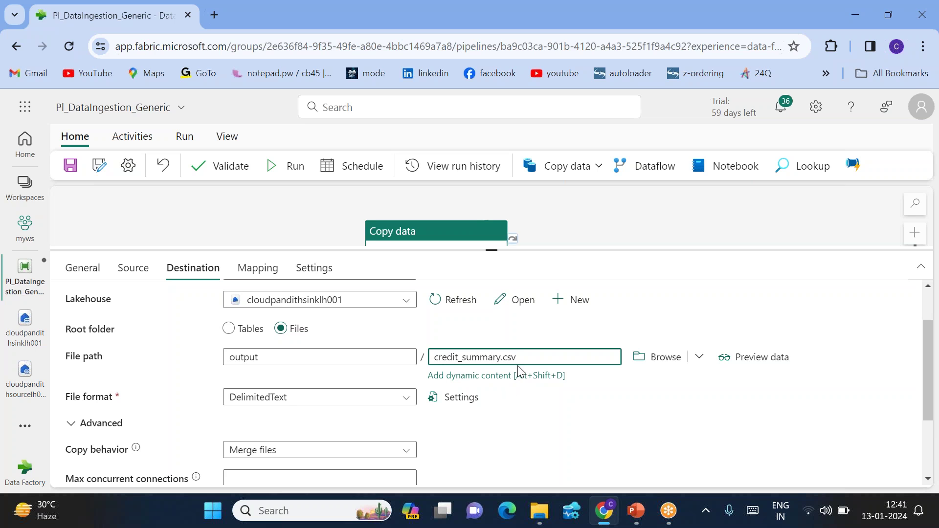
- Save and run the pipeline, and open its run output
scroll(515, 369, up, 1)
scroll(474, 382, up, 1)
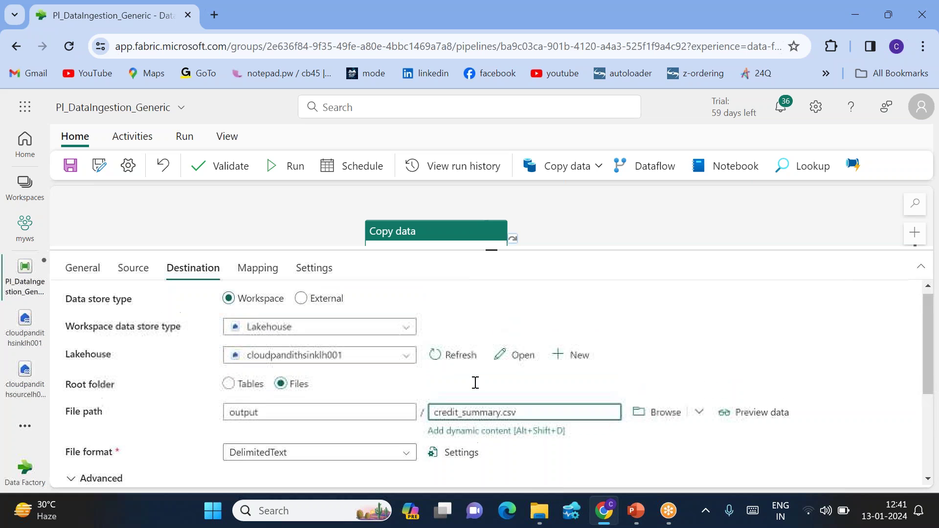
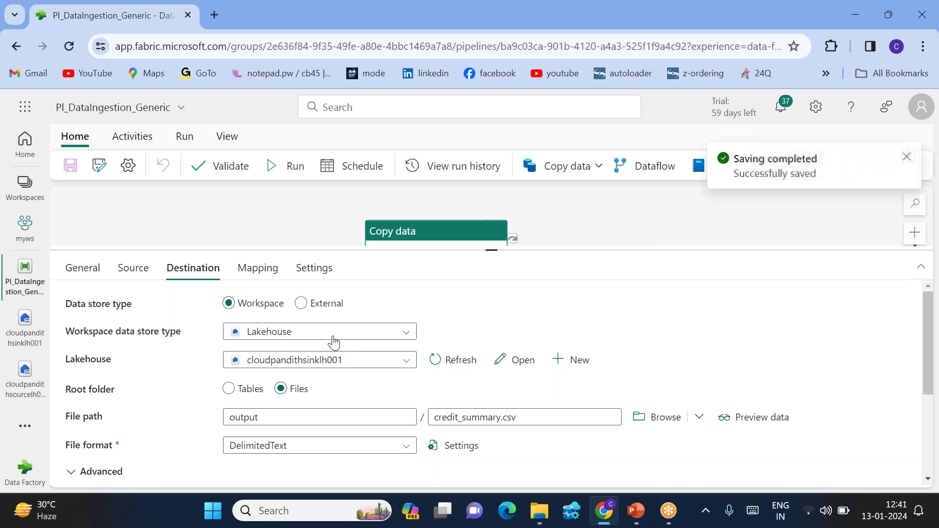
click(297, 177)
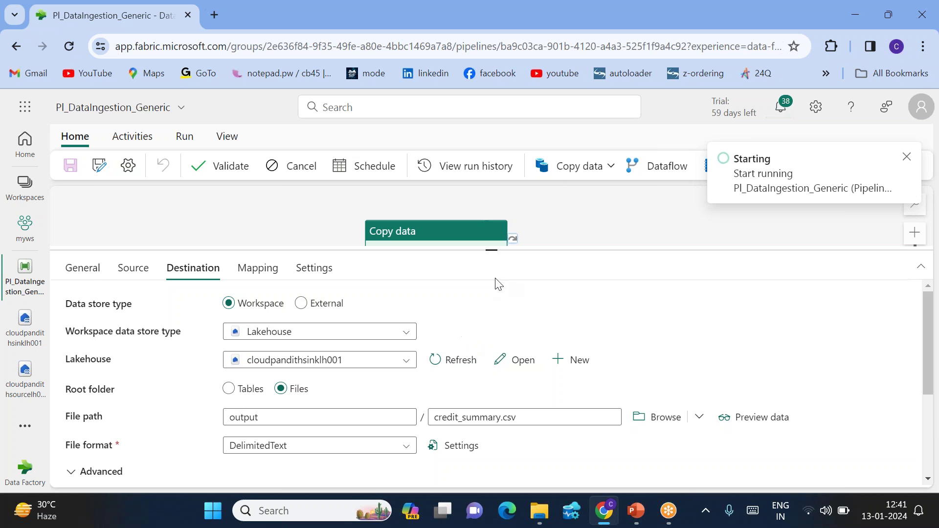
click(268, 272)
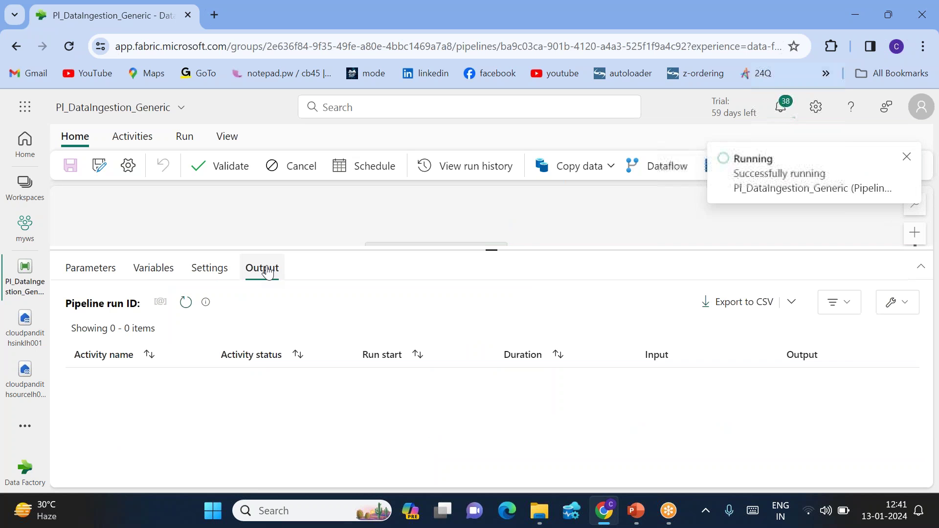
- Refresh the pipeline's run status, and open the Pl_DataIngestion_Generic run from the Monitoring hub
click(185, 302)
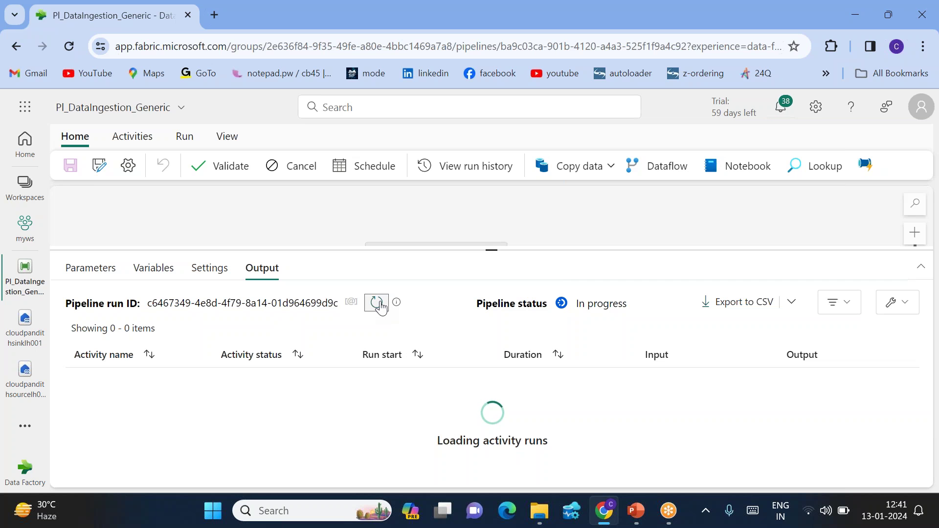
click(376, 303)
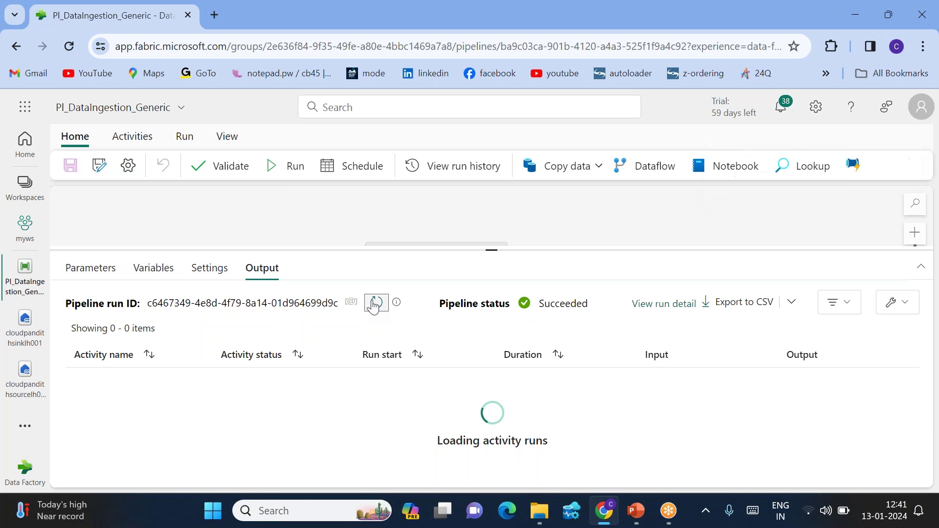
click(19, 425)
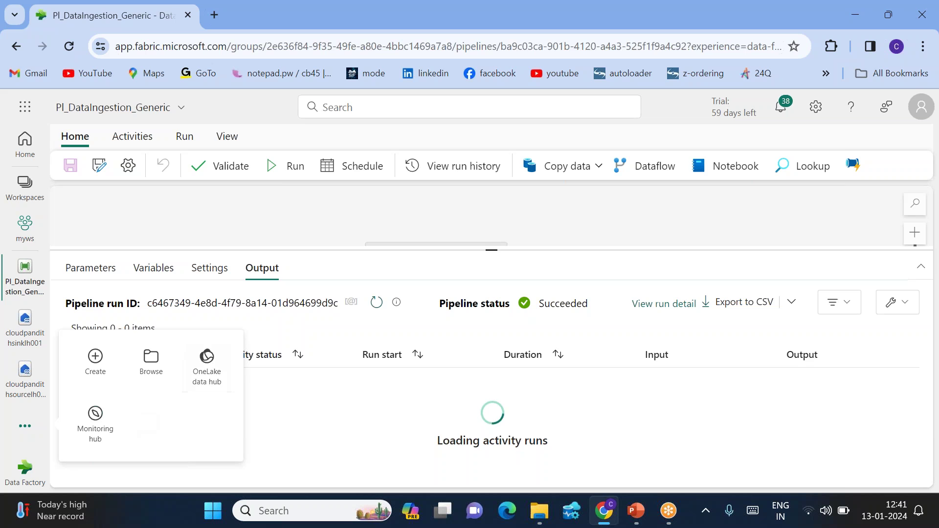
click(97, 424)
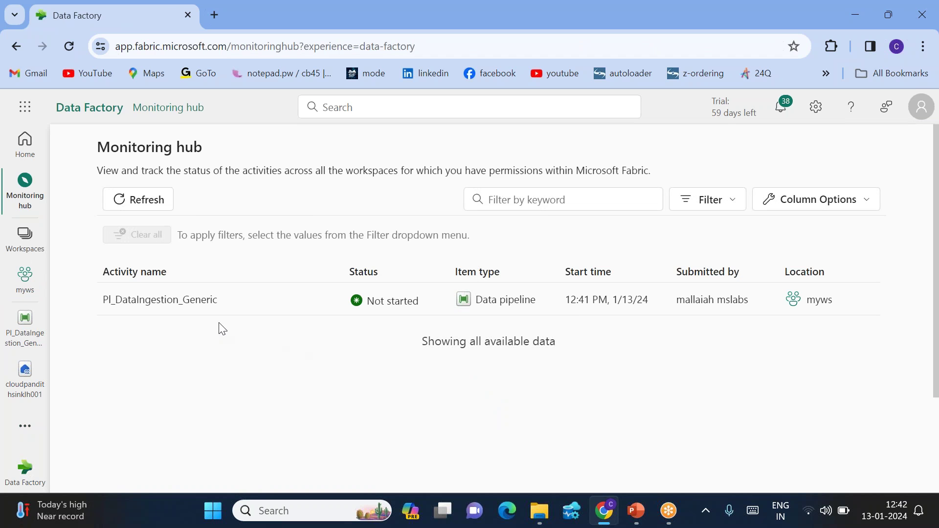
click(177, 302)
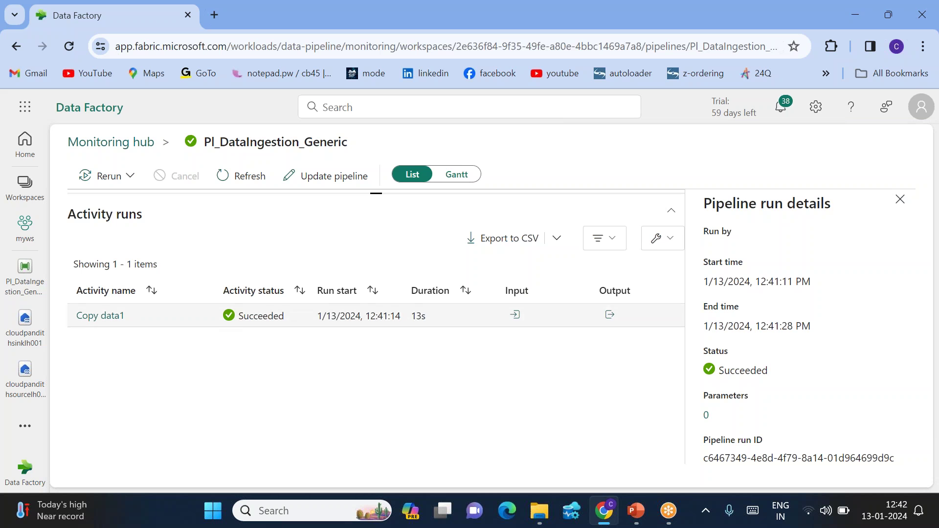
- Open the Copy data1 activity's details and compare the files and rows read with those written, closing the details when done
click(100, 316)
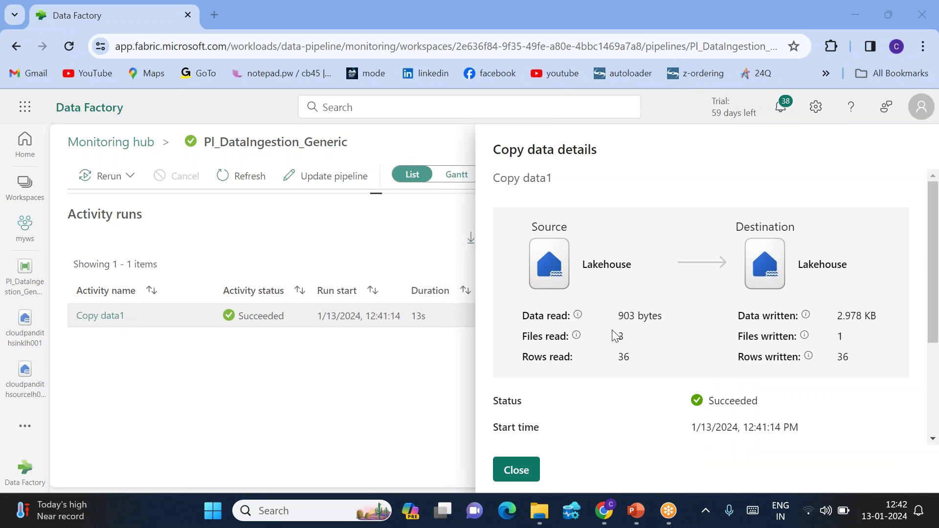
triple_click(634, 336)
triple_click(839, 337)
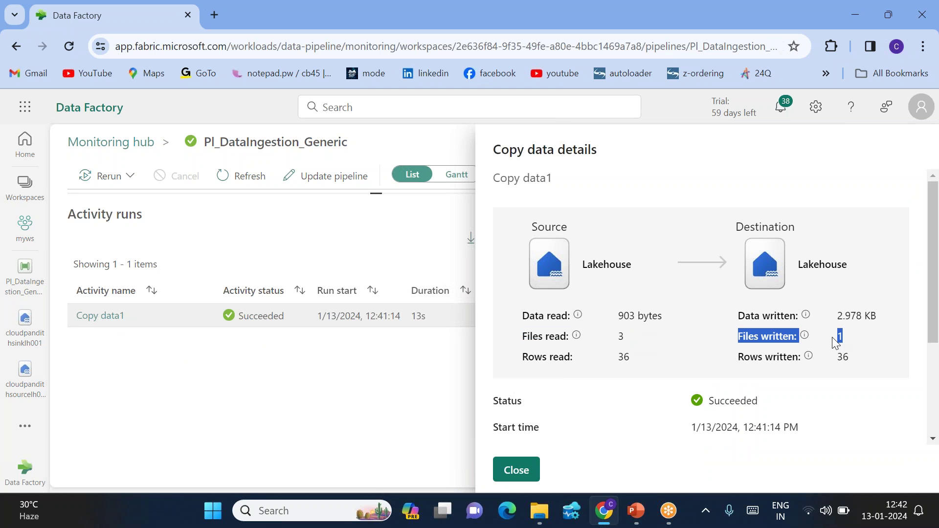
triple_click(624, 357)
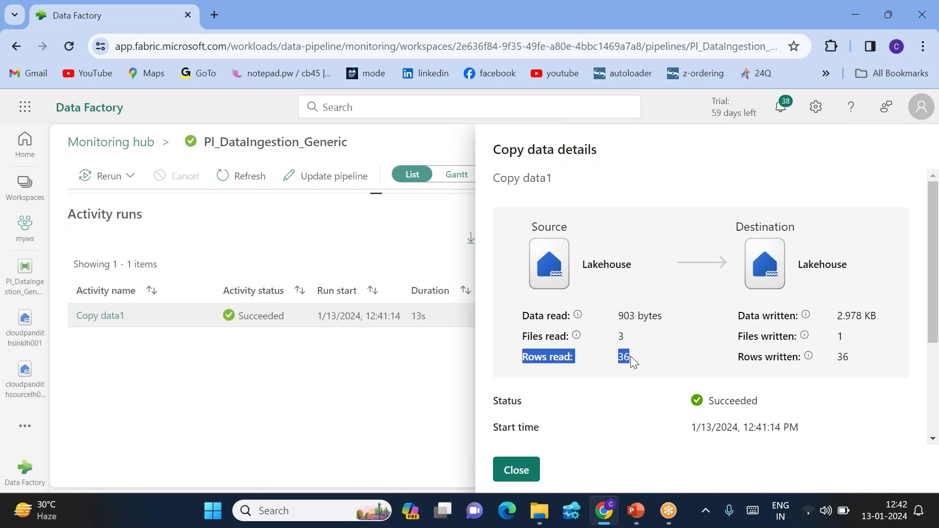
click(850, 356)
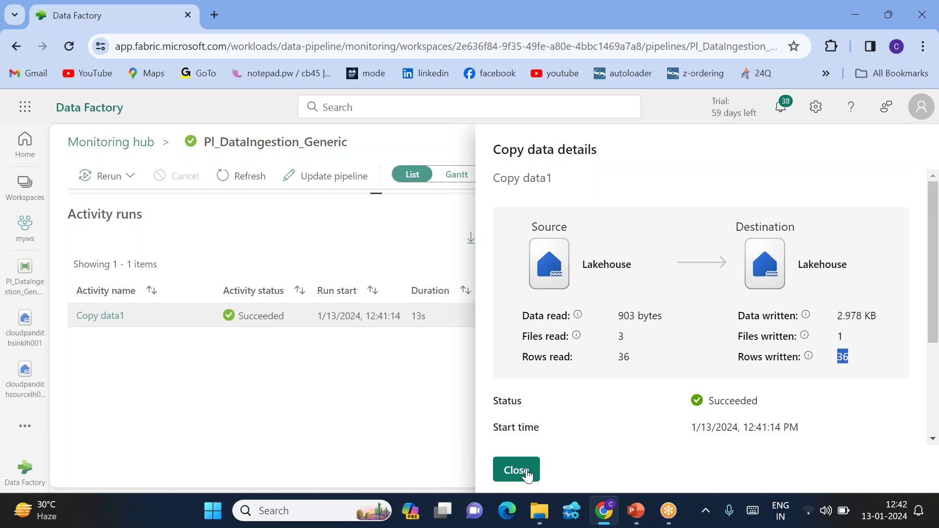
triple_click(635, 356)
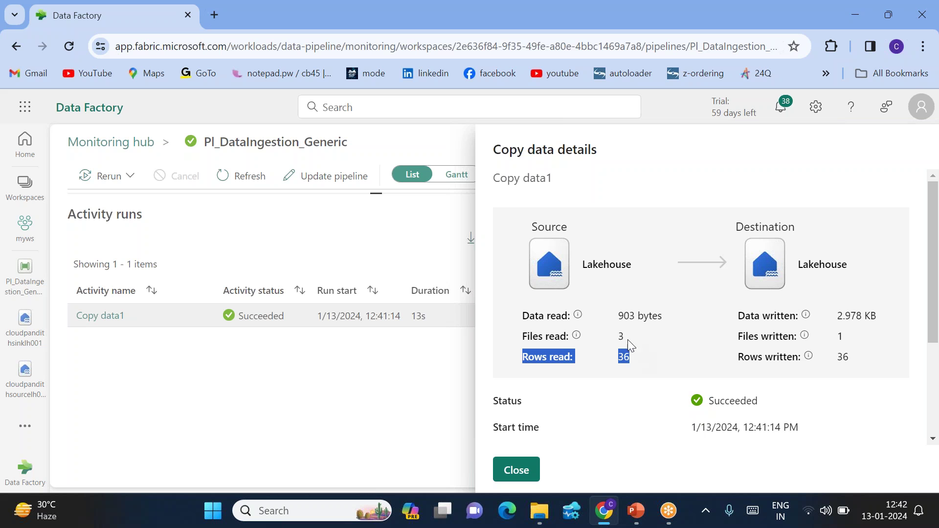
double_click(841, 357)
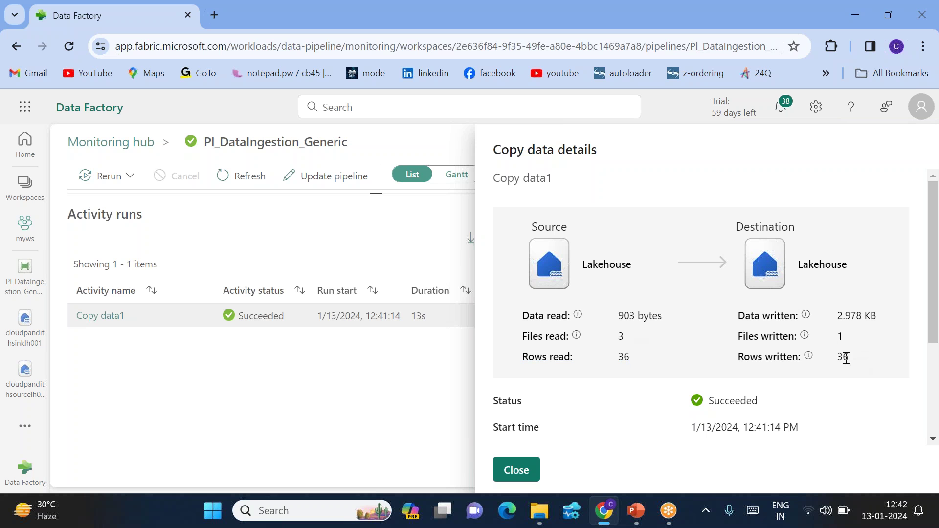
click(522, 472)
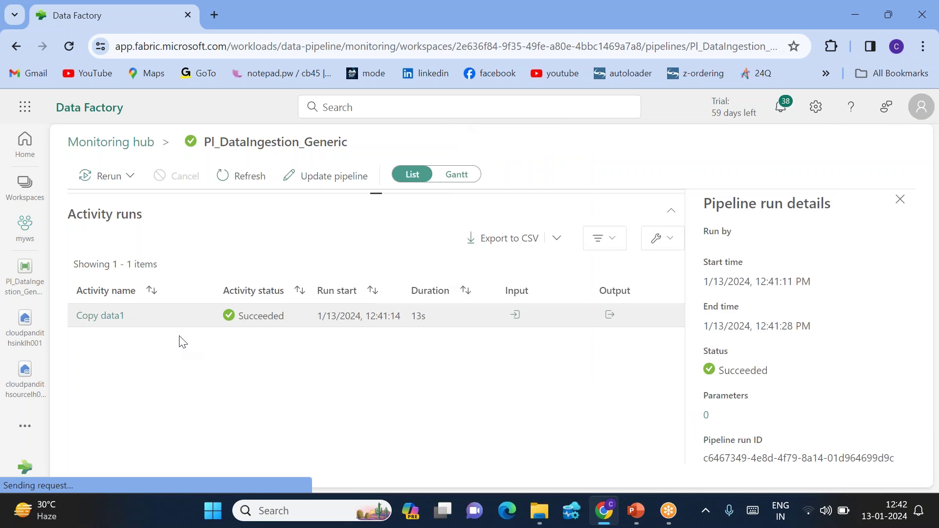
- Refresh the output folder in the cloudpandithsinklh001 lakehouse and preview credit_summary.csv
click(29, 337)
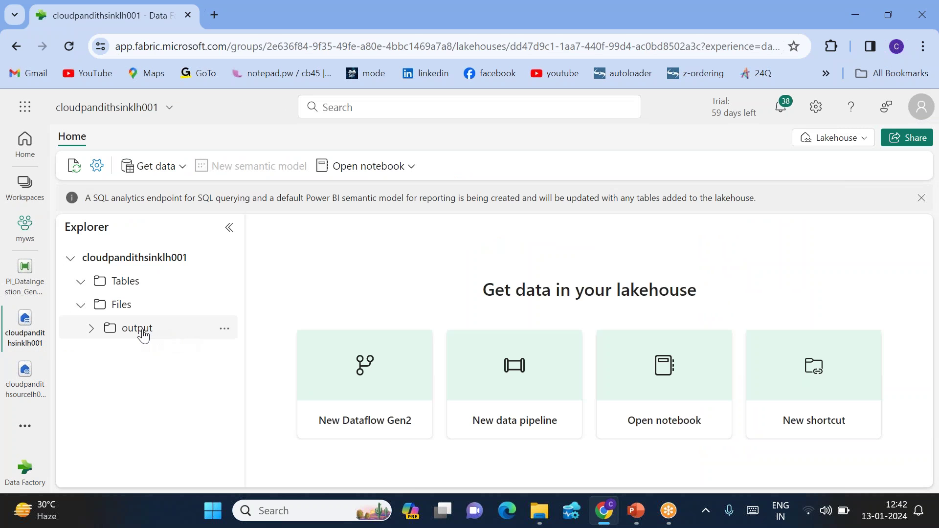
click(142, 332)
click(233, 333)
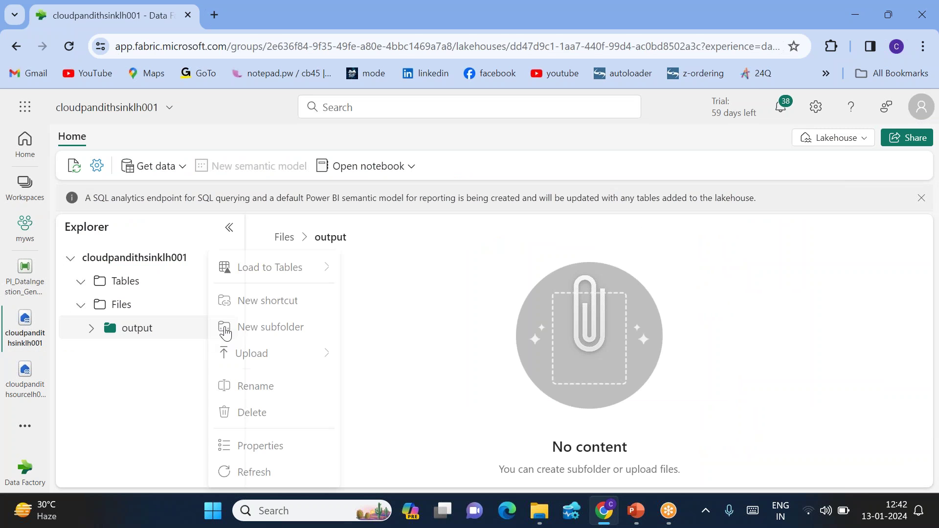
click(258, 472)
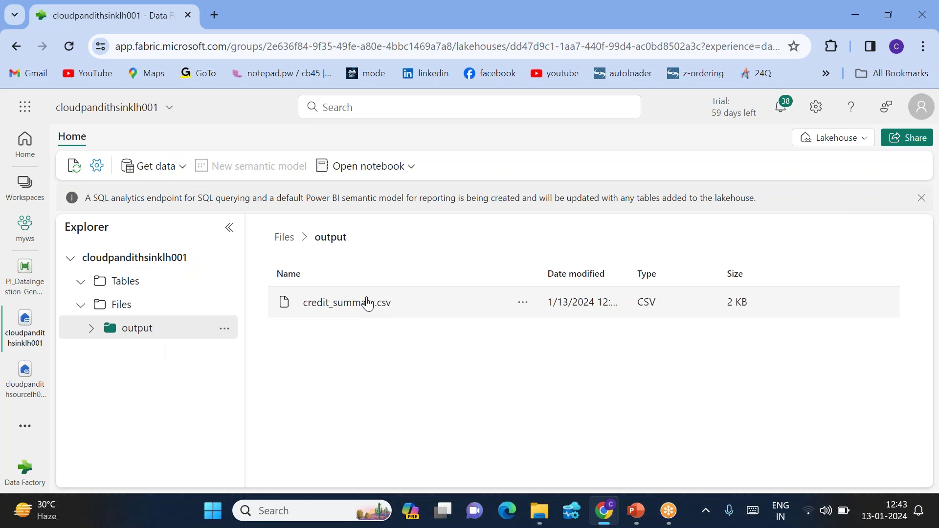
click(365, 304)
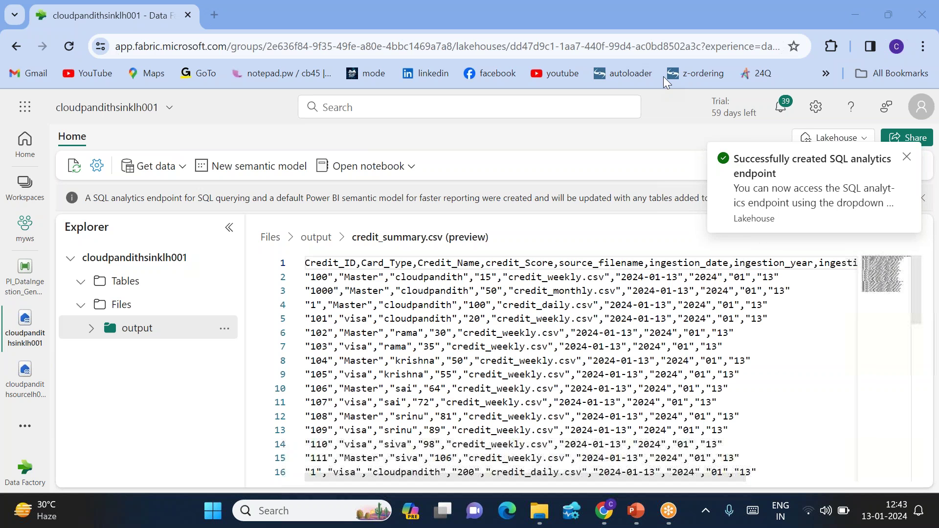
- Examine the source file names recorded across the rows of the credit_summary.csv preview
drag(326, 283, 582, 282)
double_click(549, 277)
double_click(513, 290)
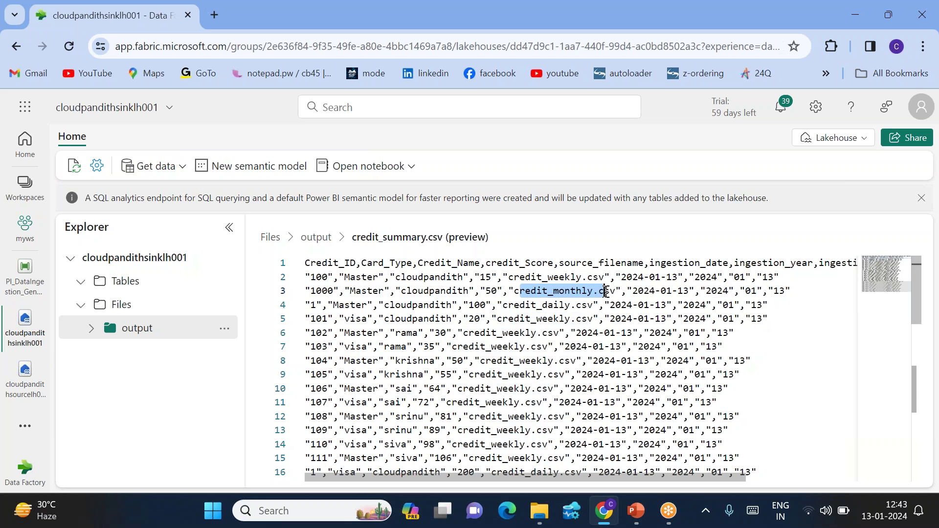
drag(516, 304, 581, 304)
double_click(520, 318)
double_click(503, 333)
drag(491, 333, 541, 333)
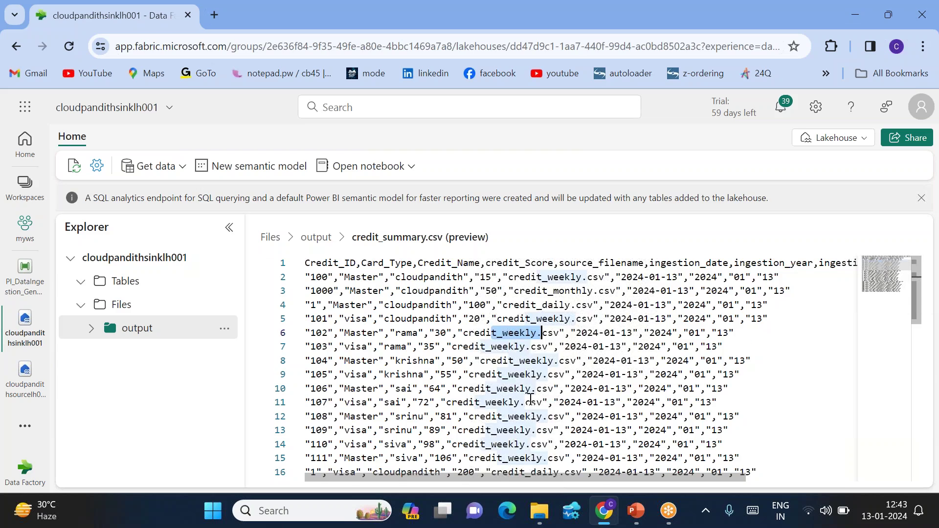
scroll(531, 400, down, 2)
drag(504, 384, 506, 451)
scroll(506, 450, down, 5)
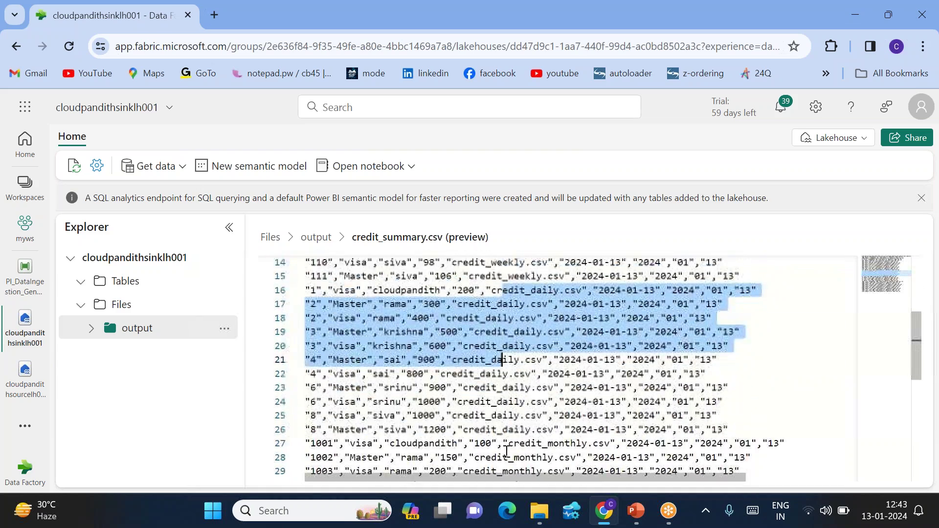
drag(504, 344, 526, 455)
scroll(704, 296, up, 9)
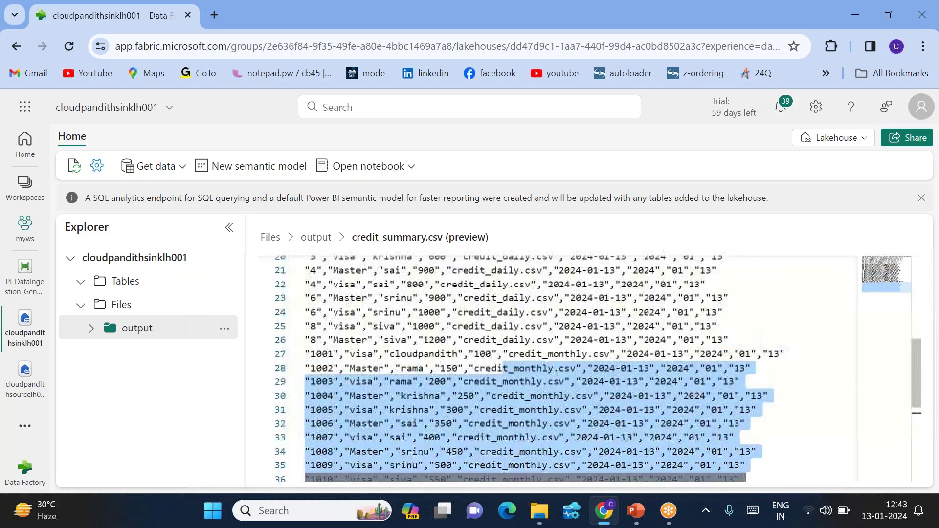
- Check the ingestion date, year, month and day values throughout the rows of credit_summary.csv
click(700, 278)
drag(620, 276, 678, 276)
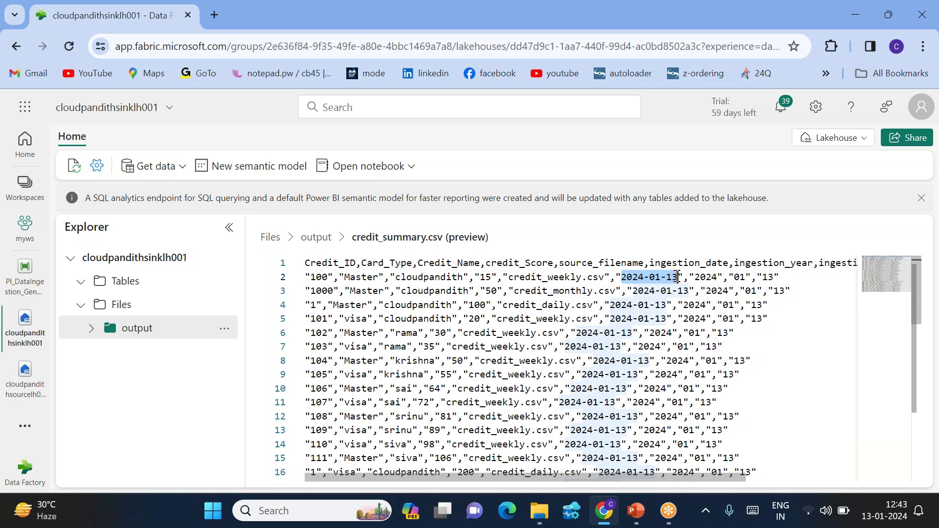
click(705, 276)
click(743, 277)
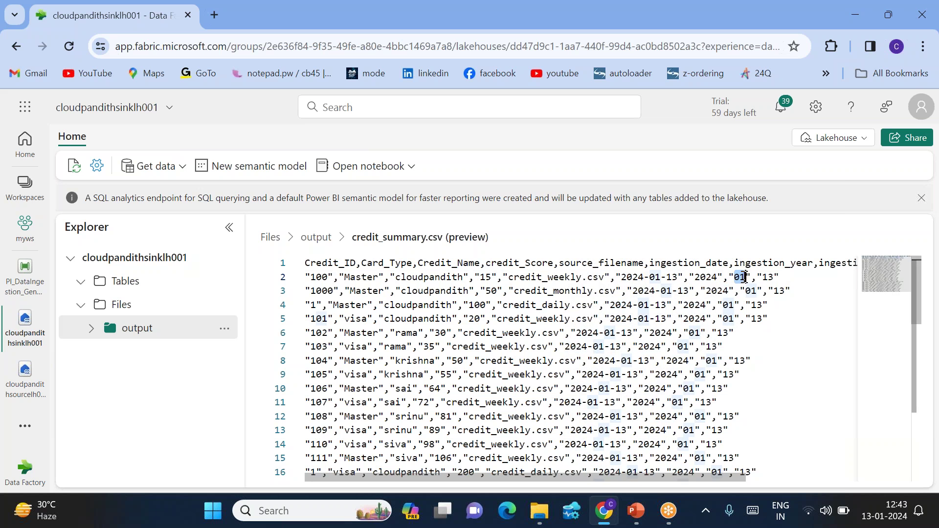
click(770, 277)
scroll(712, 372, down, 10)
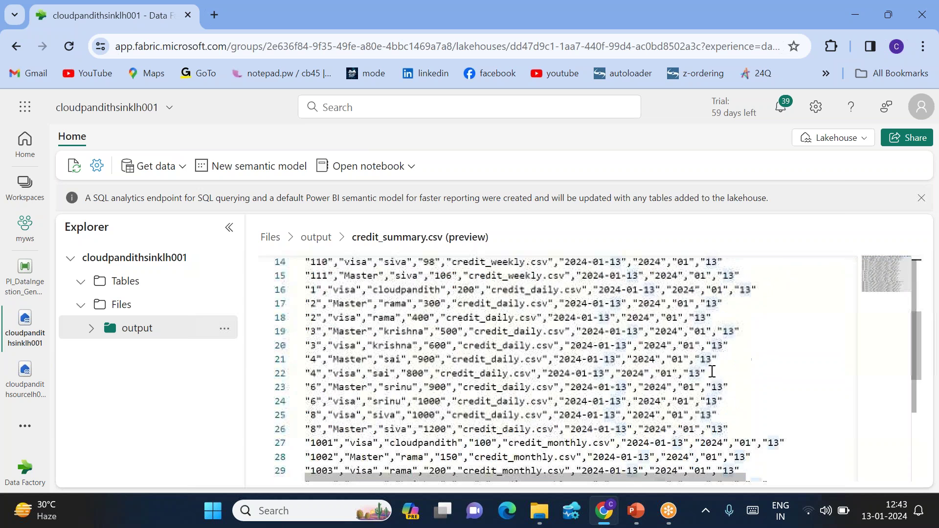
scroll(712, 371, up, 10)
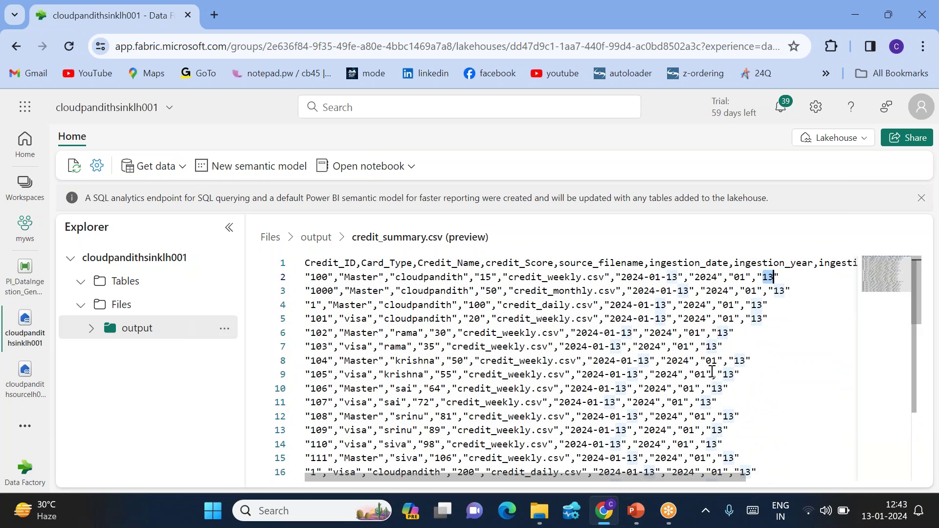
- Preview credit_daily.csv, credit_monthly.csv and credit_weekly.csv in the source lakehouse's input folder to review their original columns and rows
click(25, 376)
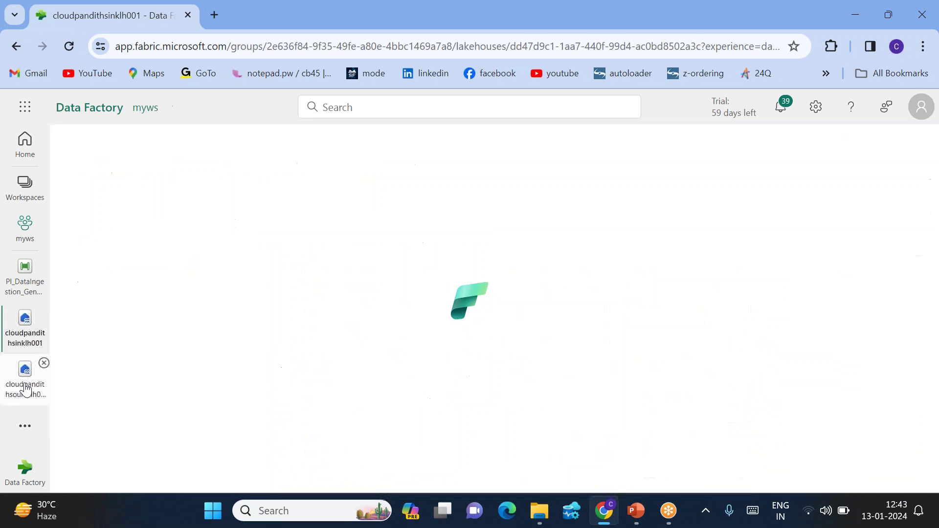
click(351, 307)
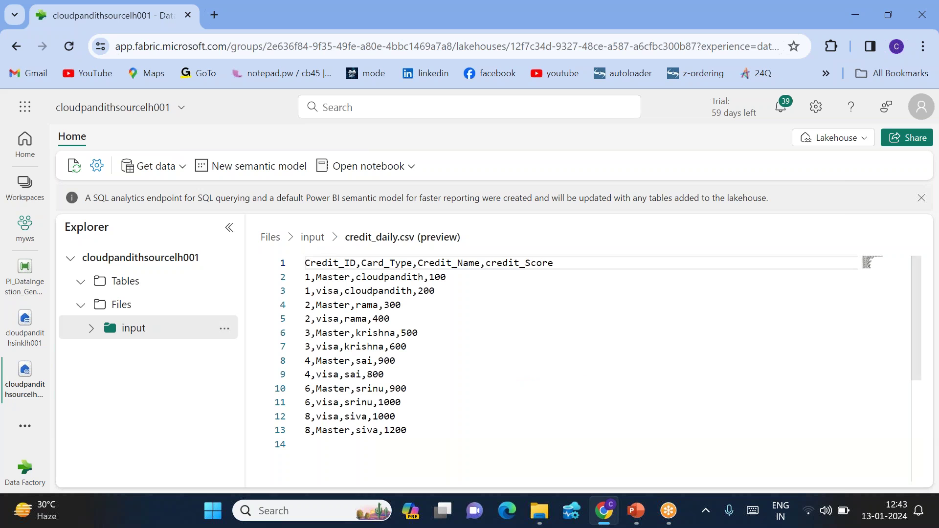
drag(409, 430, 304, 263)
click(312, 237)
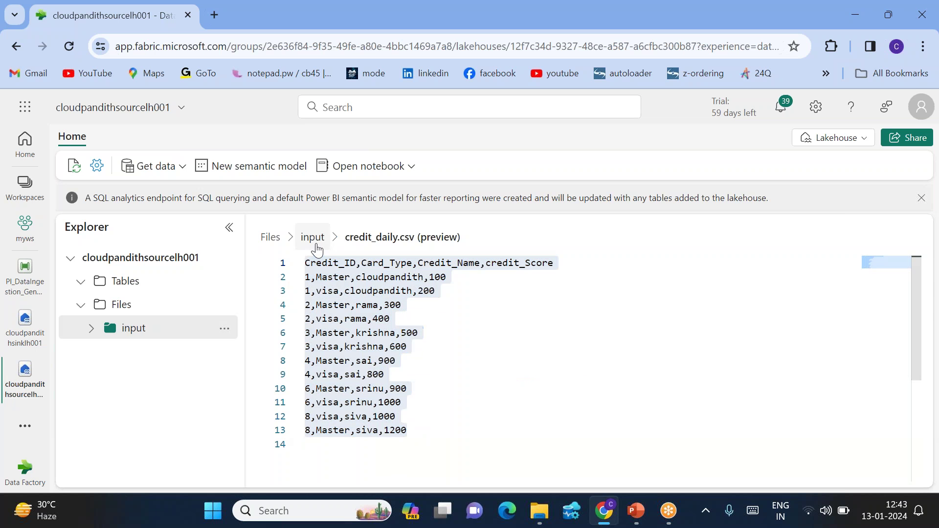
click(378, 334)
drag(440, 431, 338, 282)
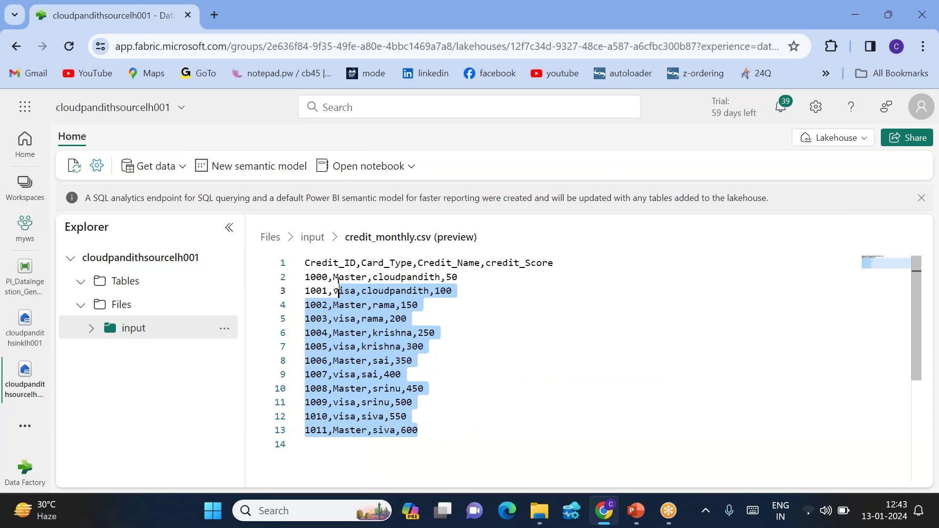
click(311, 237)
click(362, 371)
drag(433, 447, 311, 263)
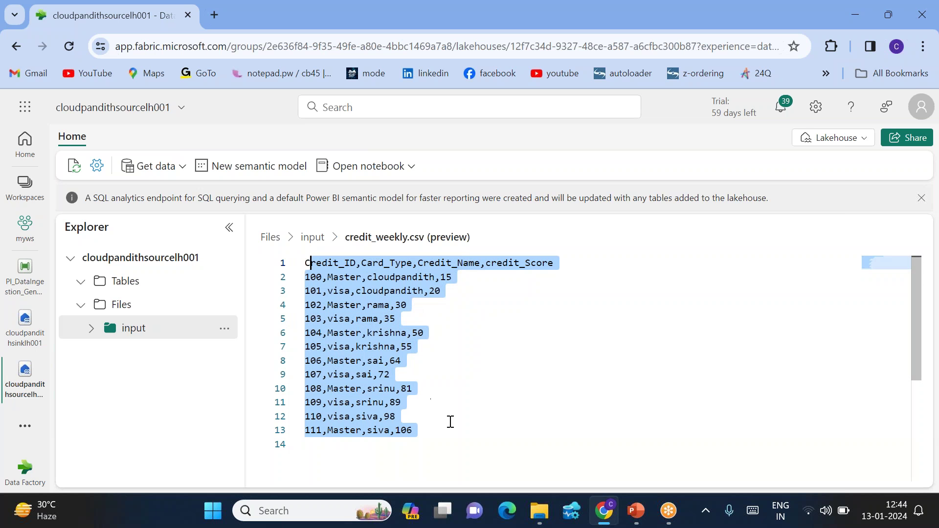
- Return to the credit_summary.csv preview in the sink lakehouse and review the added columns from source_filename to ingestion_day
click(24, 327)
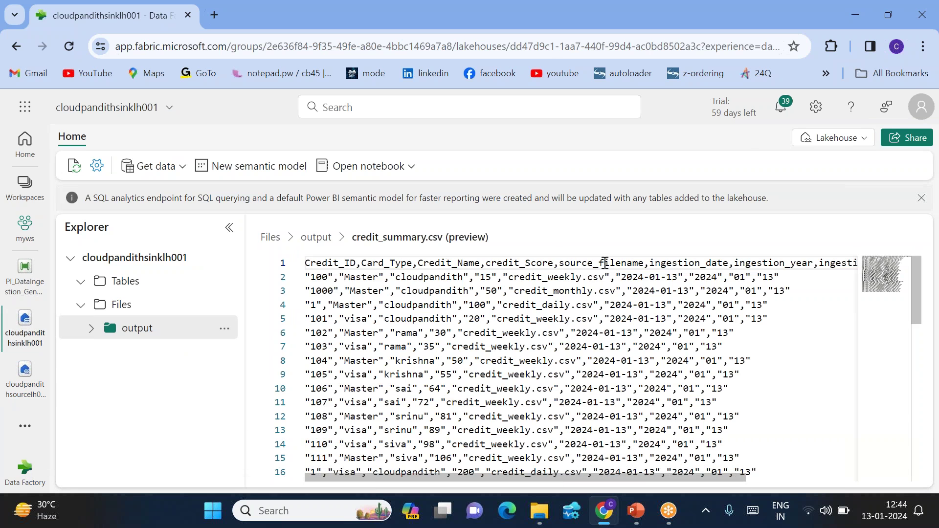
drag(565, 265, 856, 264)
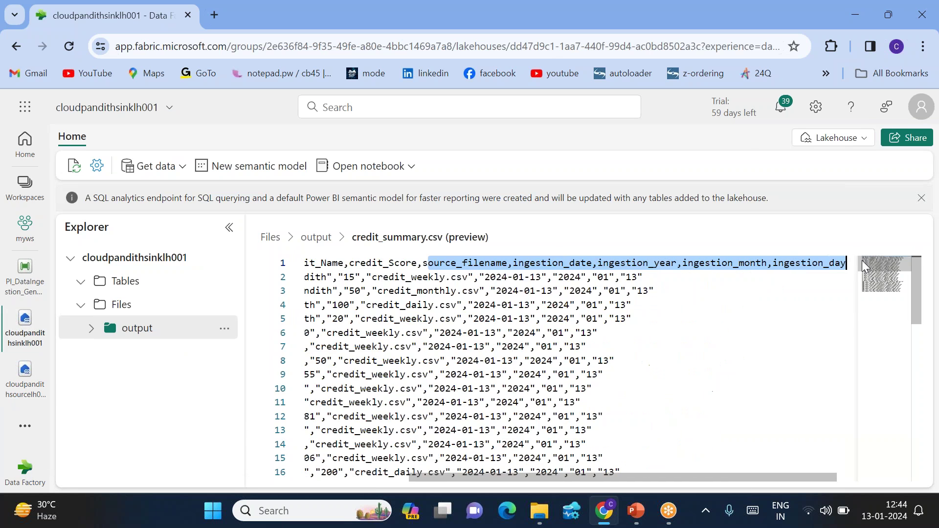
click(635, 357)
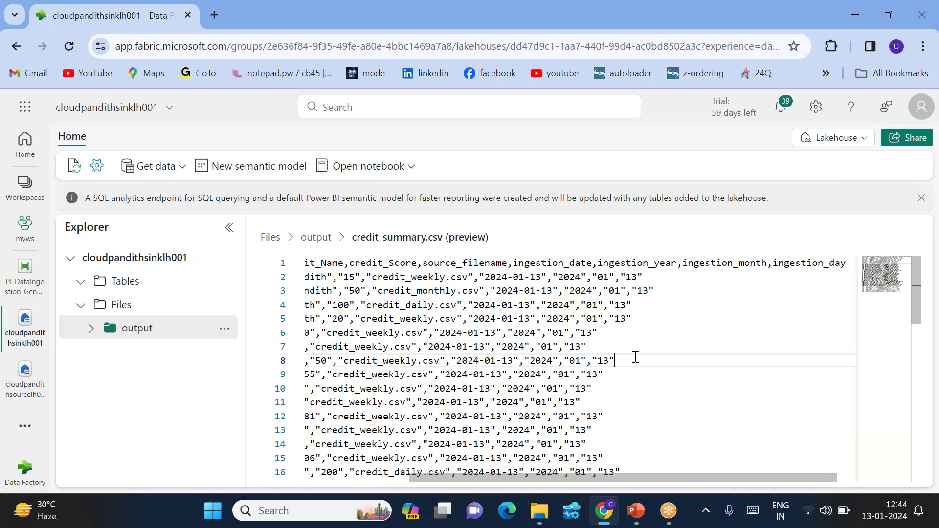